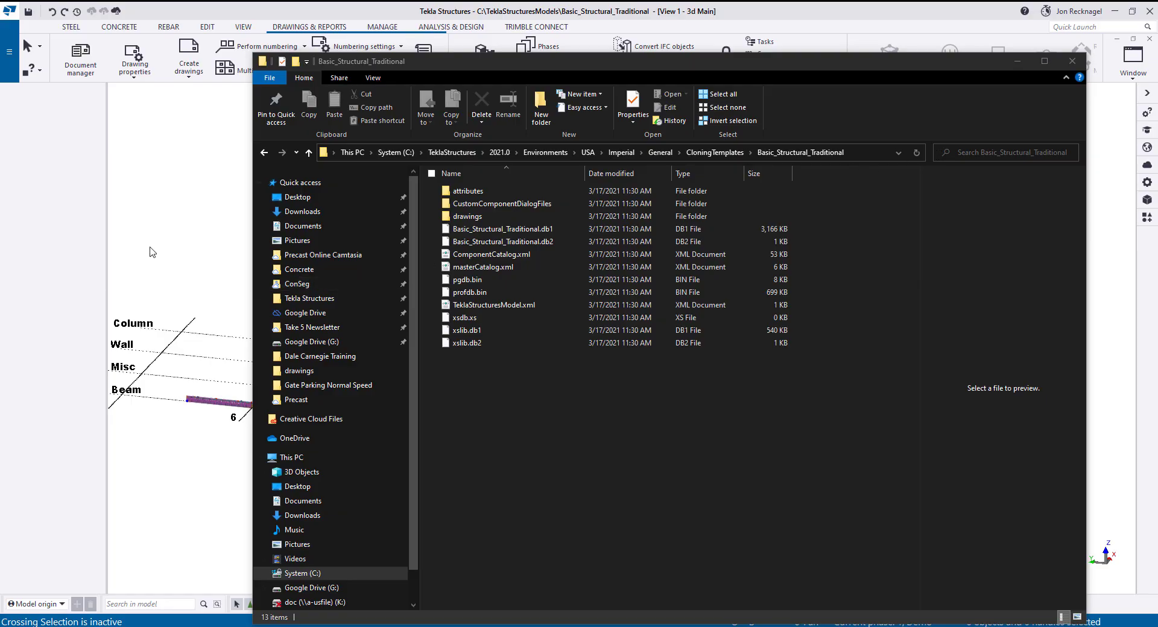
Show the Basic_Structural_Traditional template folder's full path as editable text in File Explorer's address bar.
{"action": "left_click_drag", "start_coordinate": [665, 59], "coordinate": [612, 44]}
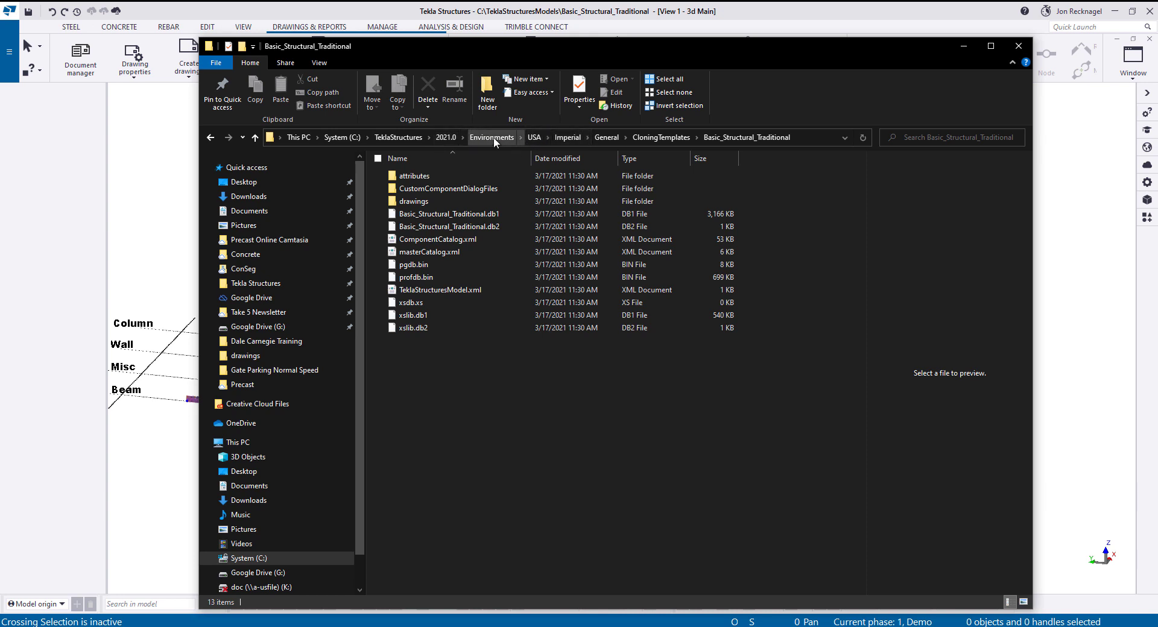
{"action": "left_click", "coordinate": [813, 139]}
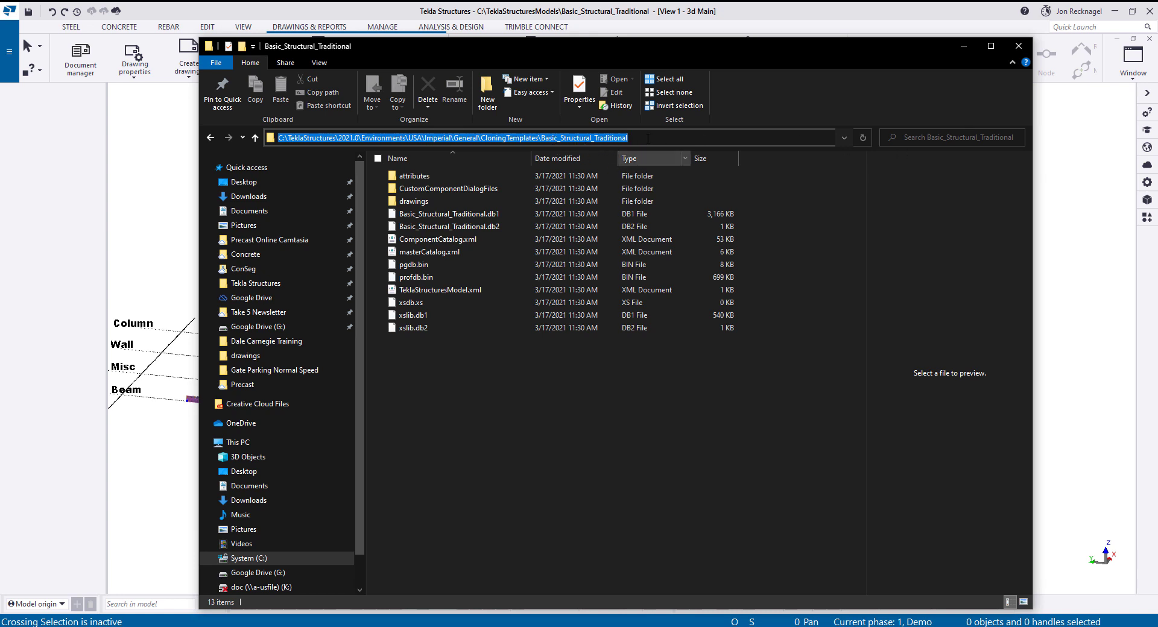
Minimize File Explorer and orbit, zoom and pan around the Basic_Structural_Traditional 3D model.
{"action": "left_click", "coordinate": [968, 45]}
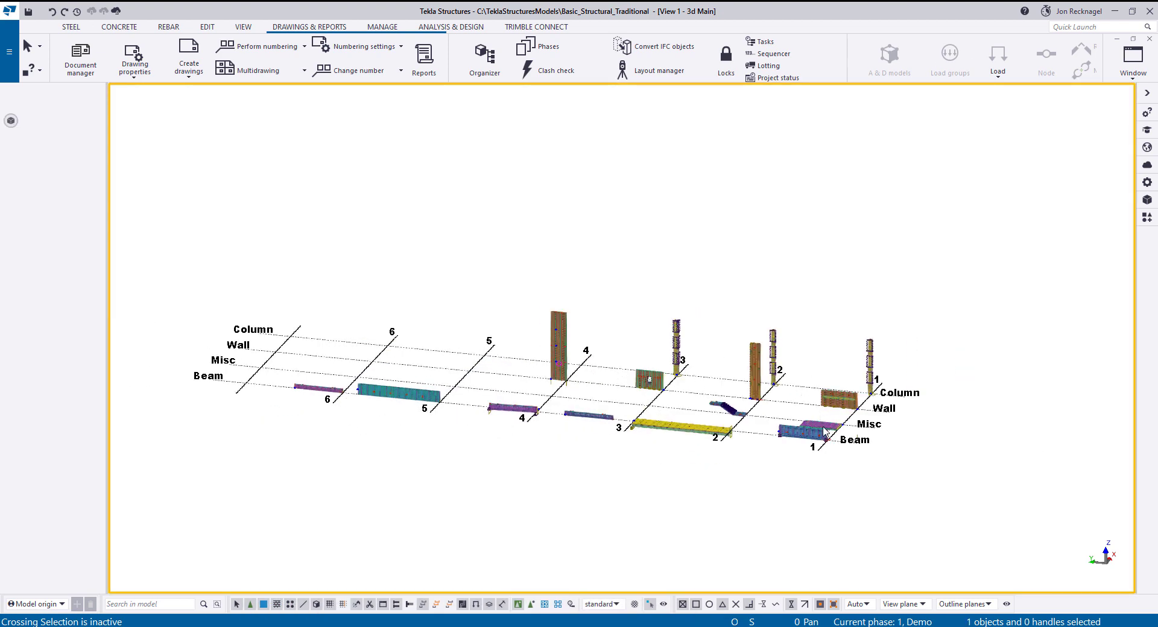
{"action": "mouse_move", "coordinate": [824, 432]}
{"action": "middle_mouse_down", "text": "ctrl"}
{"action": "mouse_move", "coordinate": [811, 434]}
{"action": "mouse_move", "coordinate": [823, 436]}
{"action": "middle_mouse_up", "text": "ctrl"}
{"action": "scroll", "coordinate": [824, 436], "scroll_direction": "up", "scroll_amount": 4}
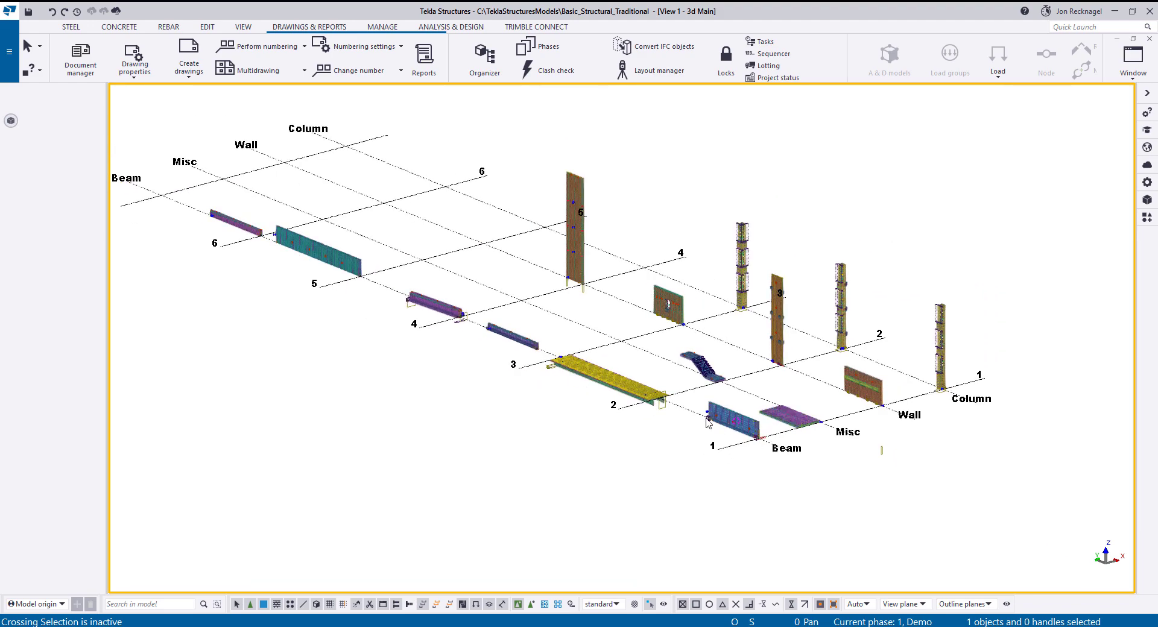
{"action": "middle_click_drag", "start_coordinate": [640, 398], "coordinate": [607, 385]}
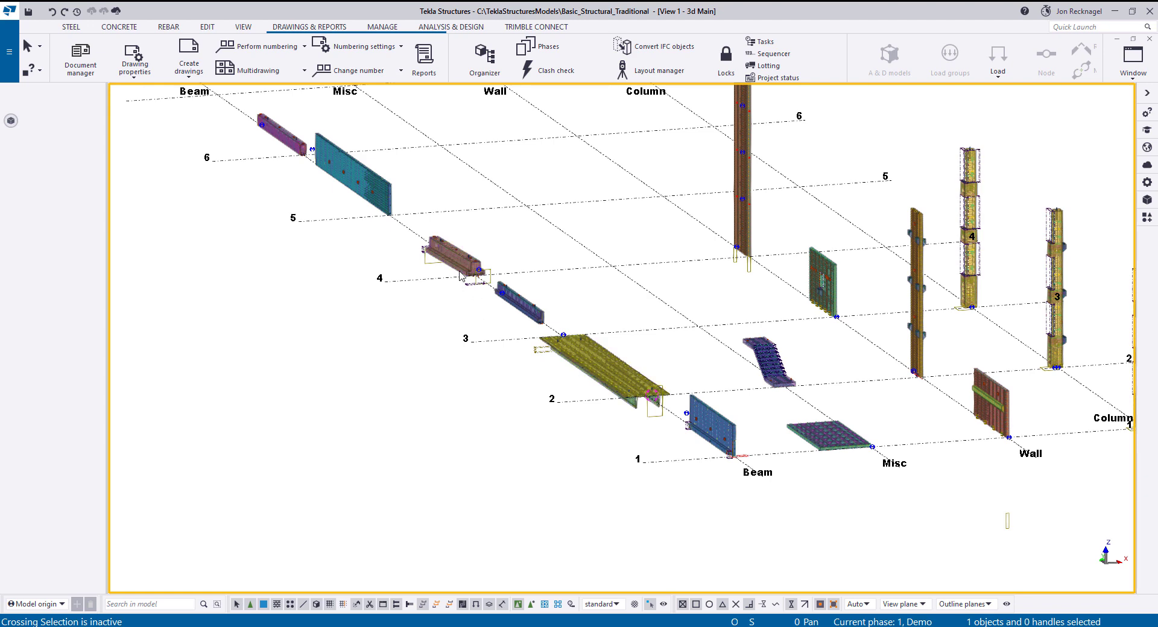
{"action": "scroll", "coordinate": [773, 295], "scroll_direction": "down", "scroll_amount": 2}
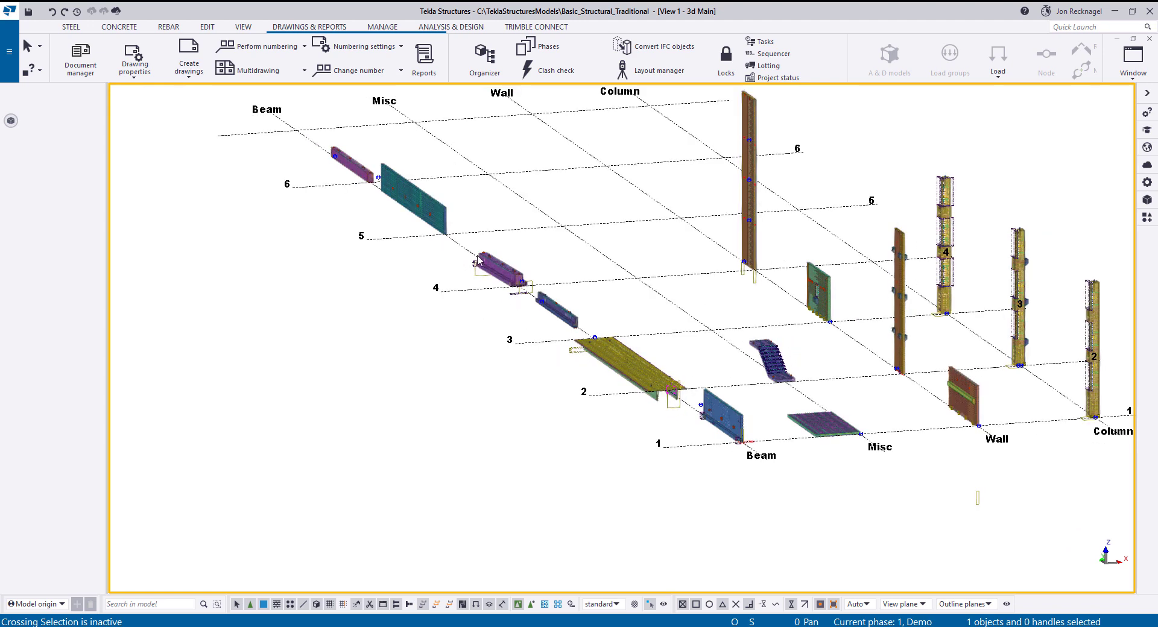
{"action": "middle_click_drag", "start_coordinate": [497, 299], "coordinate": [517, 377]}
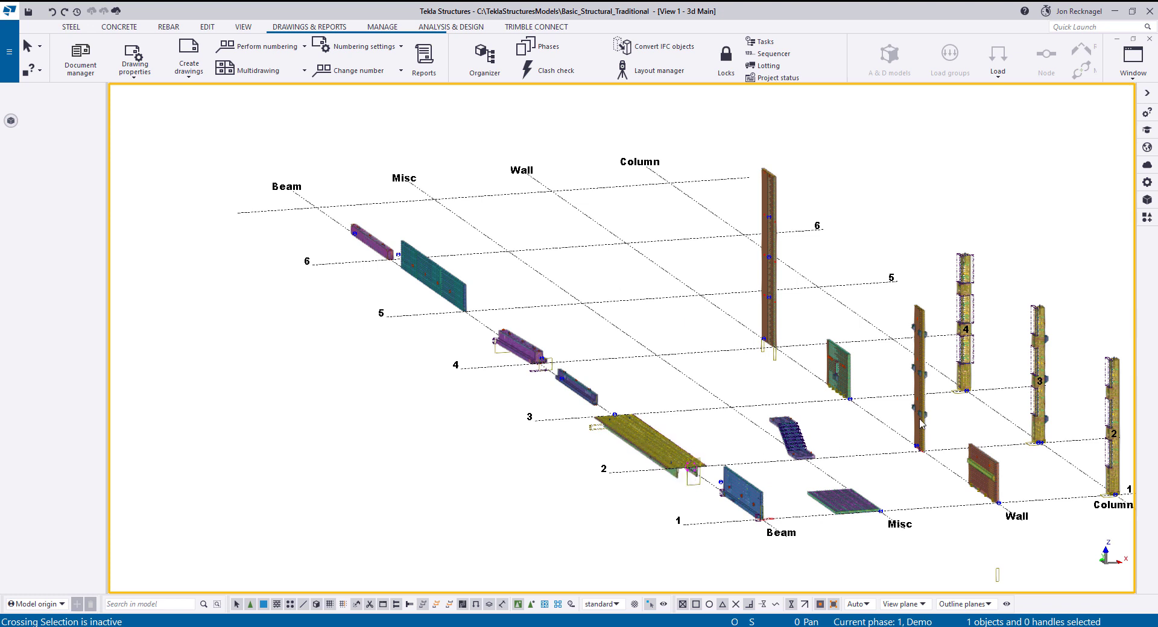
{"action": "middle_click_drag", "start_coordinate": [936, 410], "coordinate": [844, 402]}
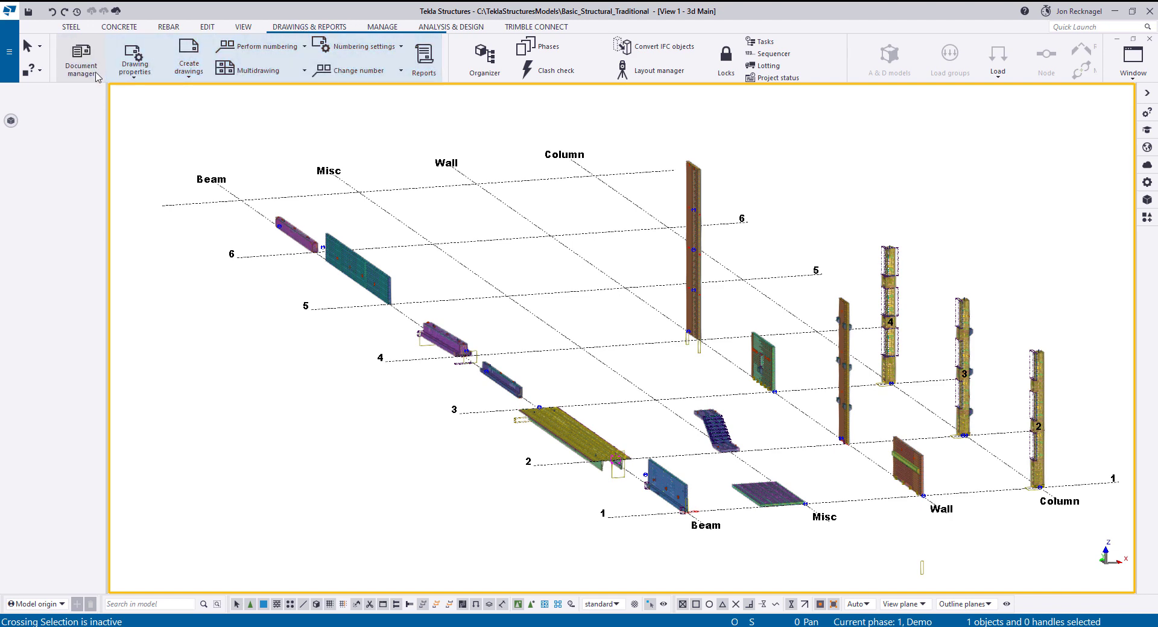
Open the Document manager with Ctrl+L, rearrange it, and open the CN101 Column Drawing.
{"action": "key", "text": "ctrl+l"}
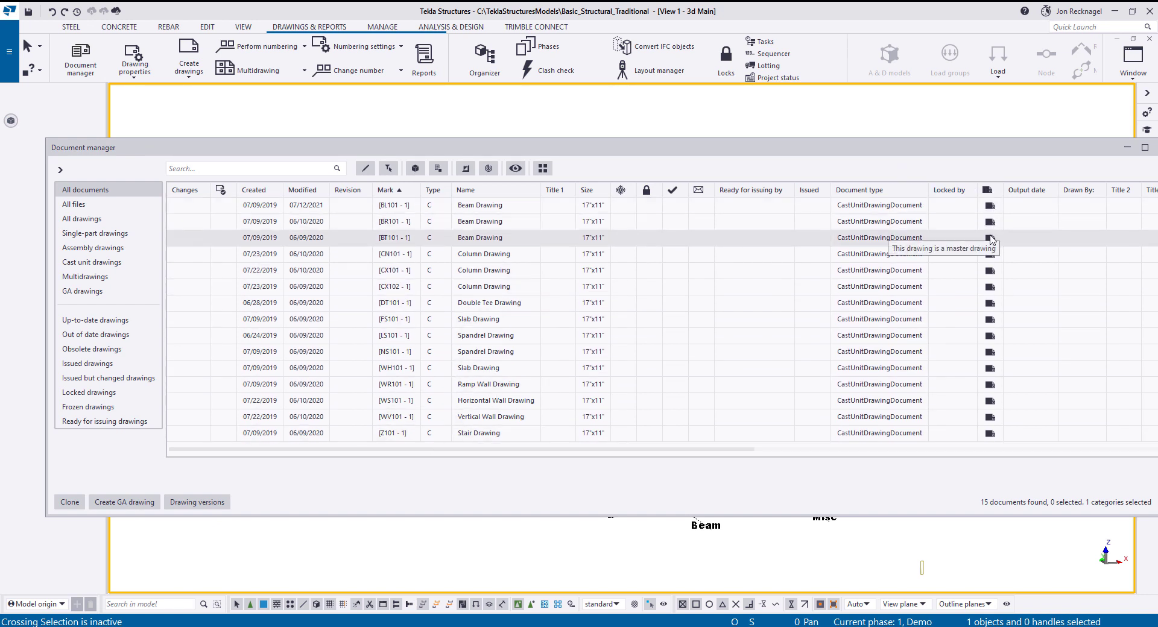
{"action": "left_click_drag", "start_coordinate": [731, 150], "coordinate": [731, 134]}
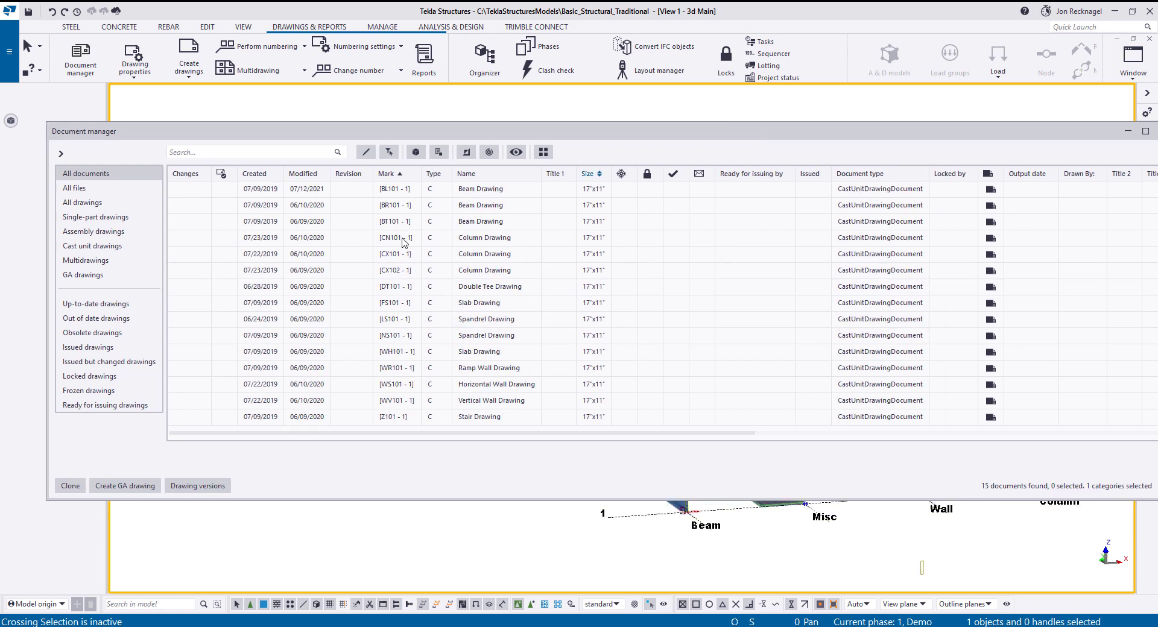
{"action": "left_click_drag", "start_coordinate": [46, 473], "coordinate": [161, 473]}
{"action": "left_click_drag", "start_coordinate": [672, 134], "coordinate": [611, 172]}
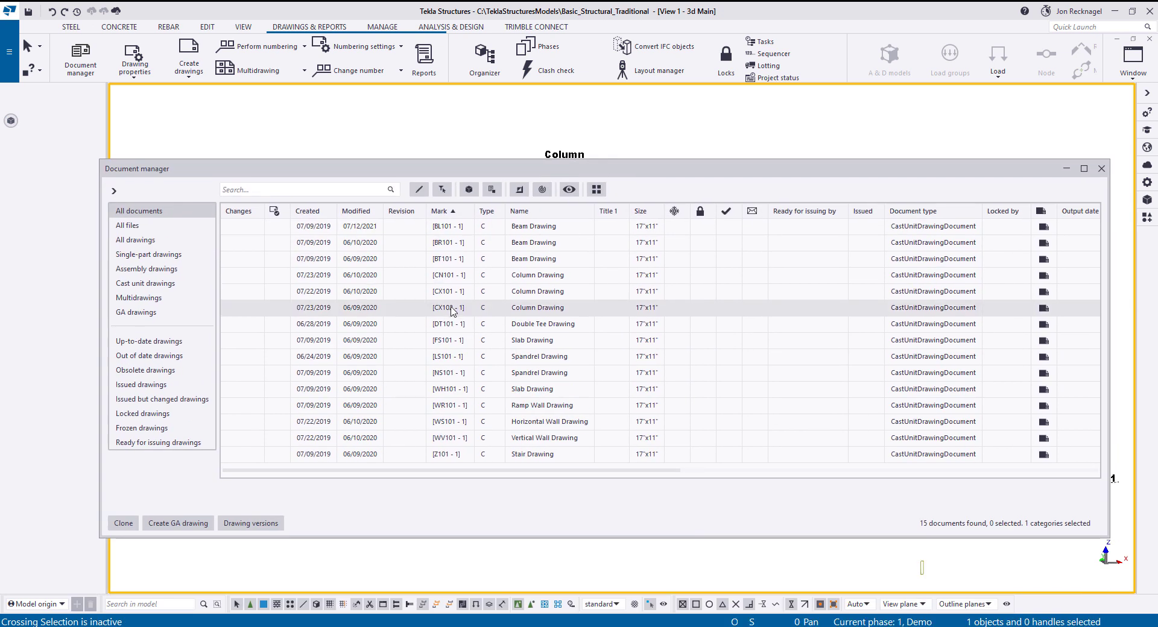
{"action": "double_click", "coordinate": [410, 278]}
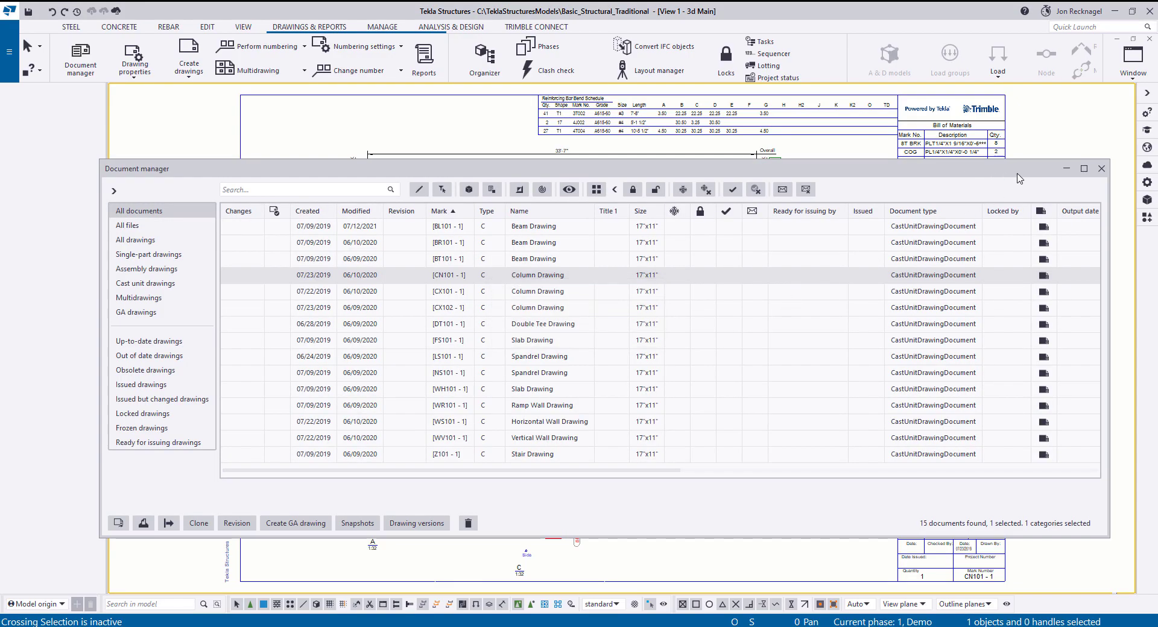
Bring the CN101 - 1 drawing editor forward and select its Top view.
{"action": "left_click", "coordinate": [1067, 169]}
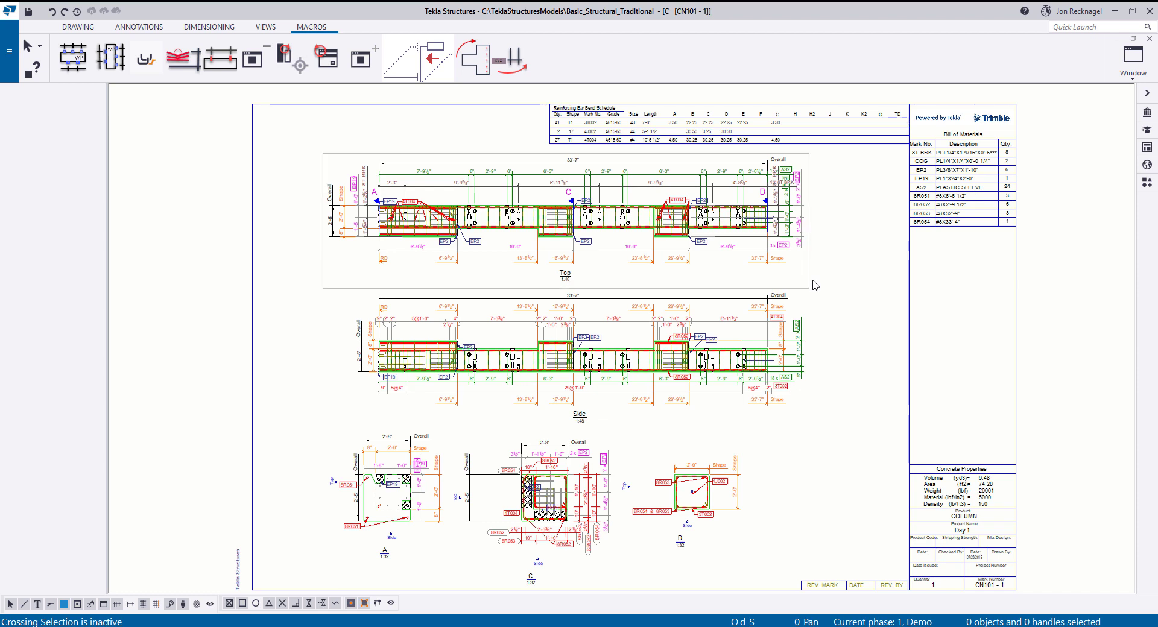
{"action": "left_click", "coordinate": [325, 283]}
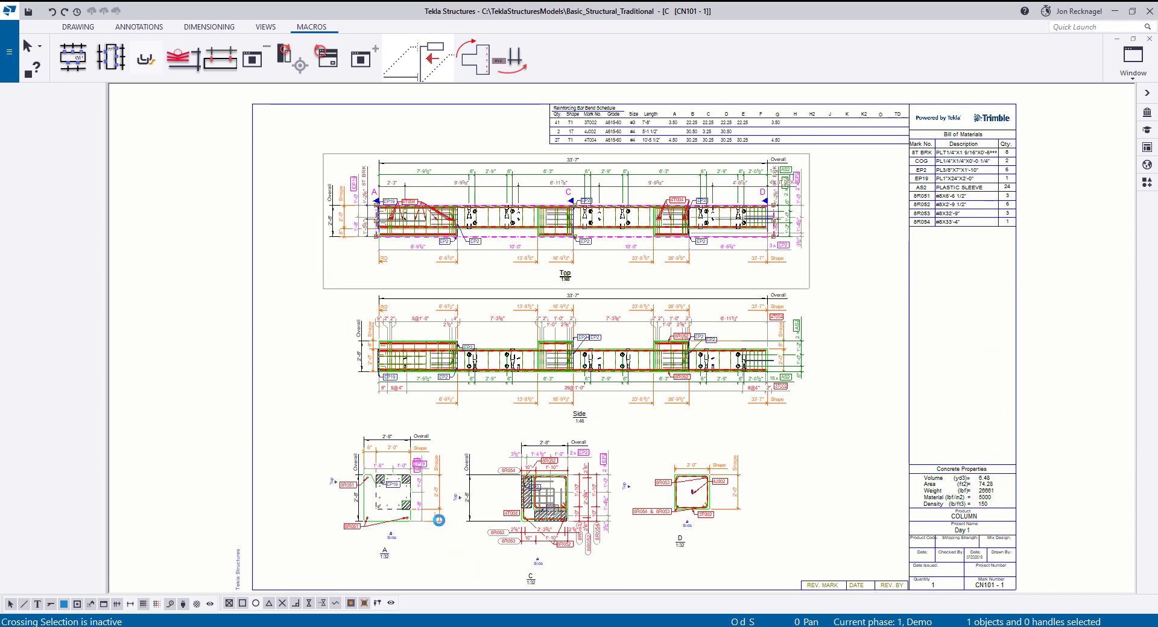
Open the Top view's properties and review its Filter and Dimensioning pages.
{"action": "double_click", "coordinate": [390, 518]}
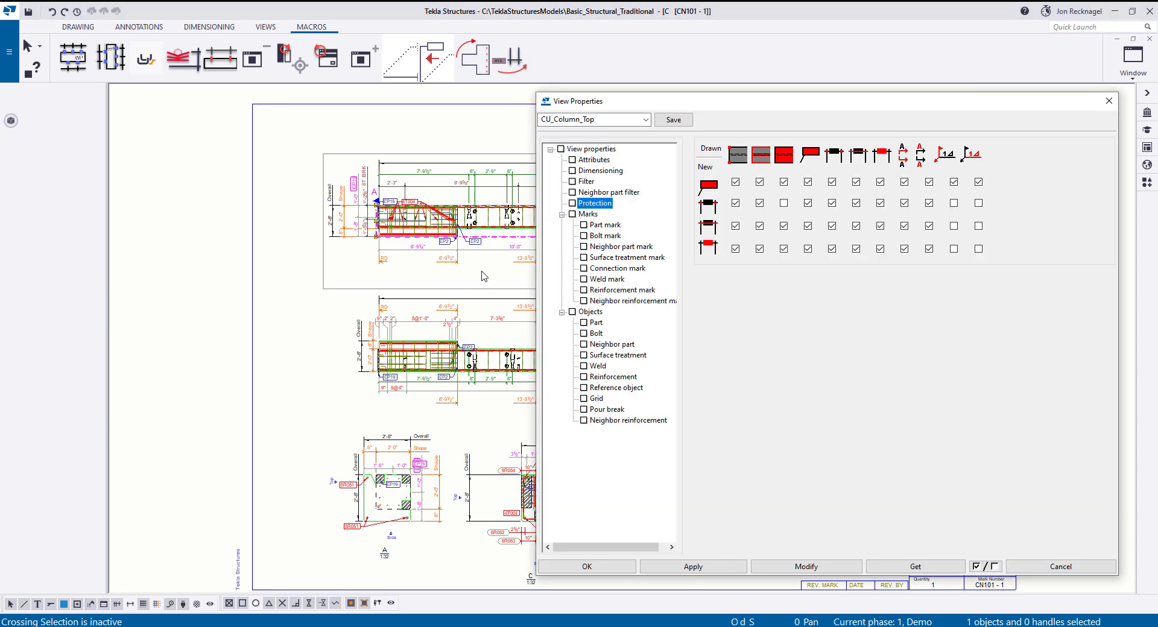
{"action": "middle_click_drag", "start_coordinate": [472, 270], "coordinate": [320, 246]}
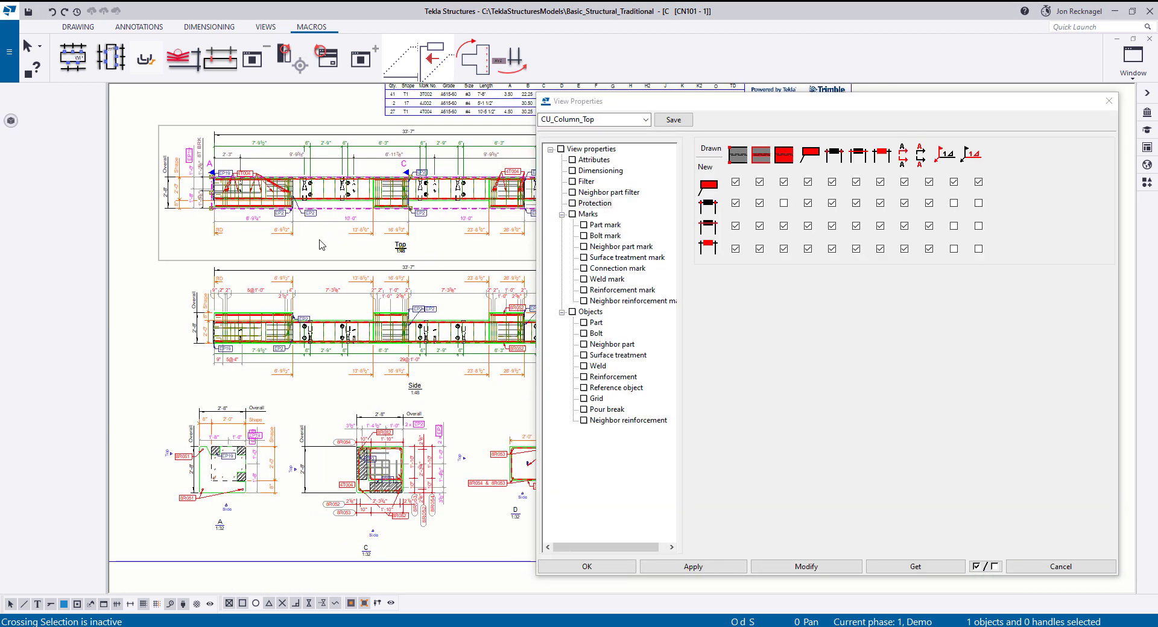
{"action": "scroll", "coordinate": [372, 272], "scroll_direction": "down", "scroll_amount": 1}
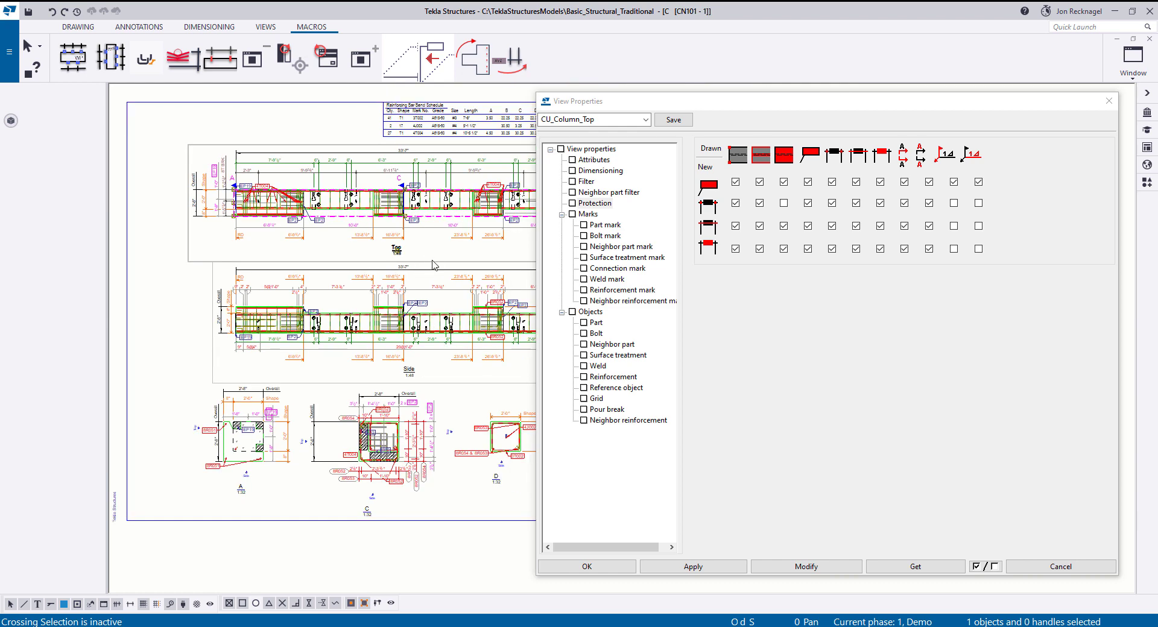
{"action": "left_click_drag", "start_coordinate": [716, 106], "coordinate": [736, 94]}
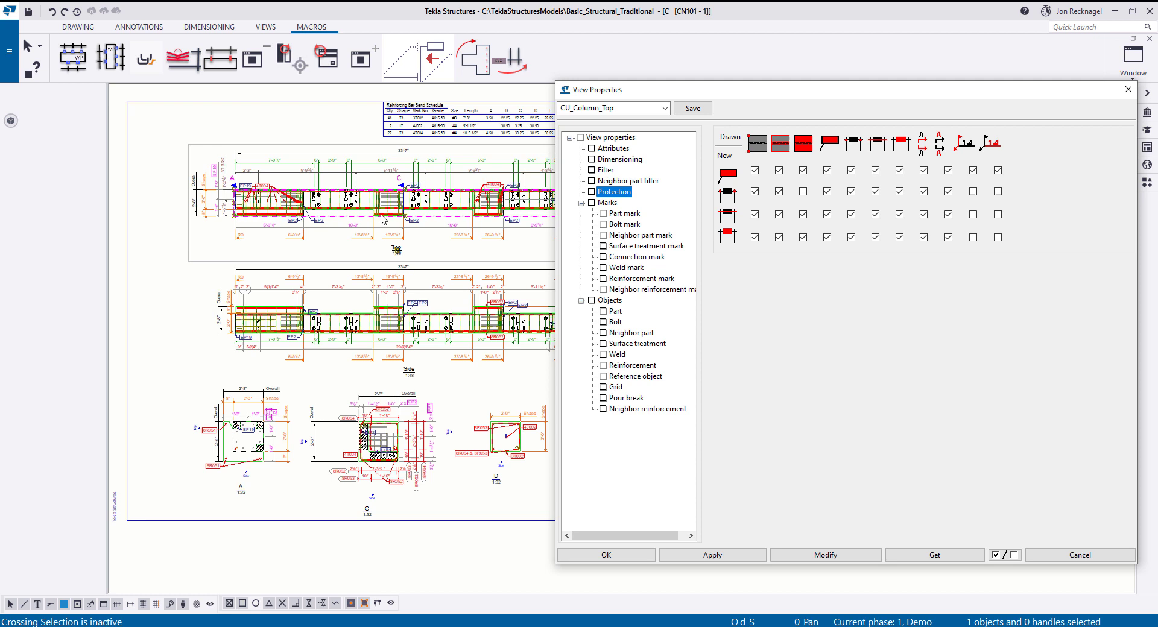
{"action": "left_click", "coordinate": [606, 171]}
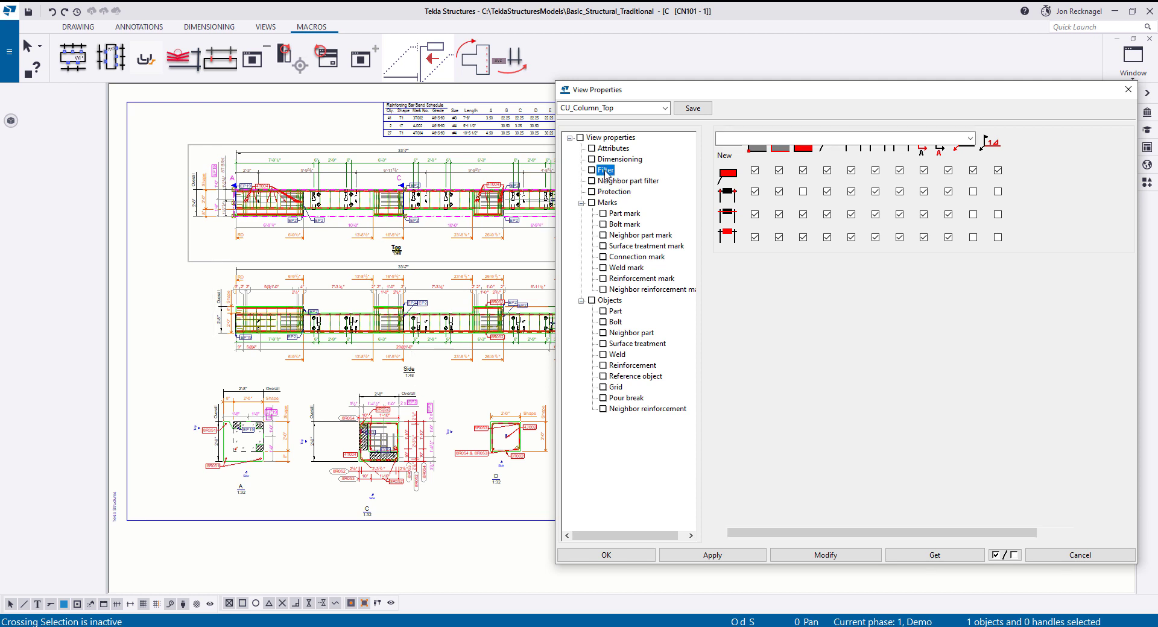
{"action": "left_click", "coordinate": [619, 159]}
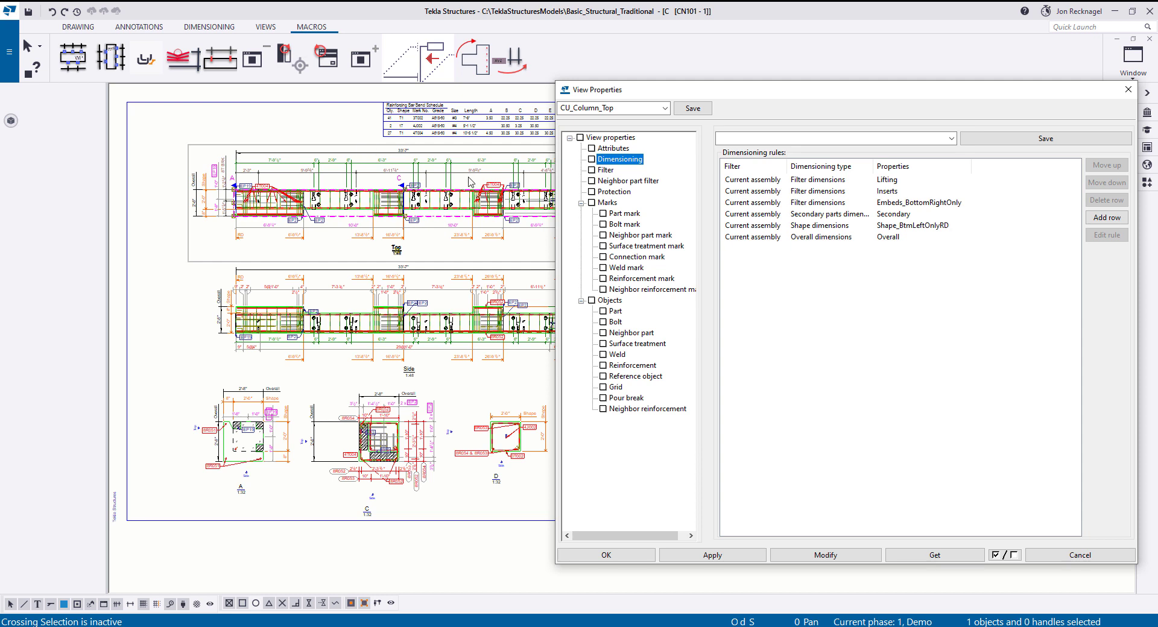
Browse the dimensioning rules and open Embeds_BottomRightOnly's properties, moving the dialog aside.
{"action": "left_click", "coordinate": [860, 180]}
{"action": "left_click", "coordinate": [846, 191]}
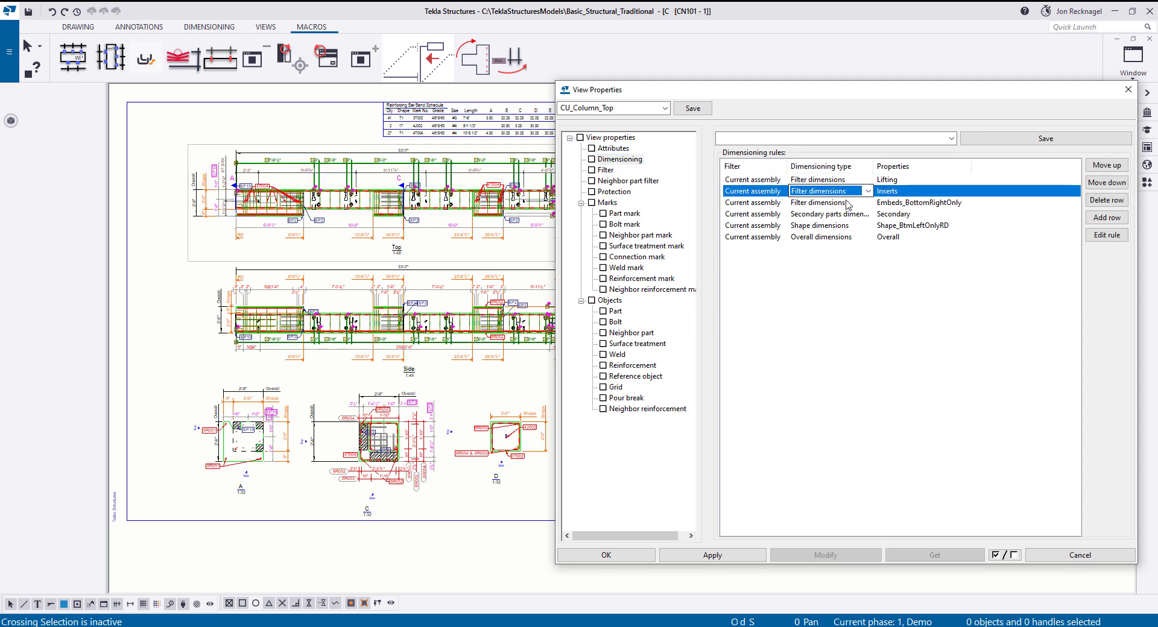
{"action": "left_click", "coordinate": [847, 203]}
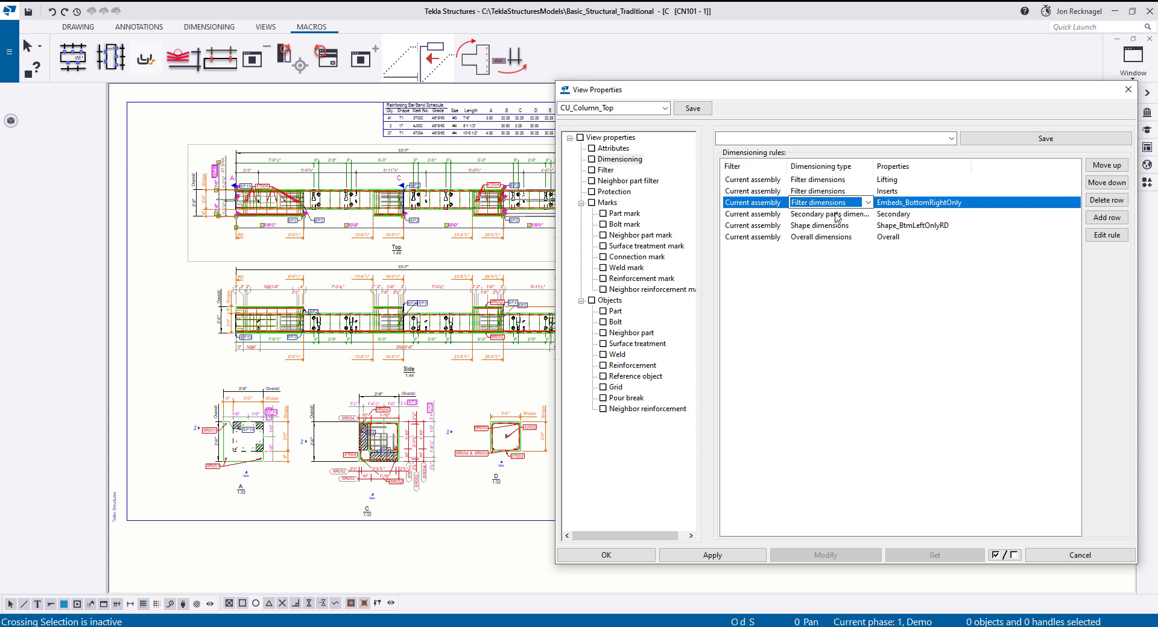
{"action": "left_click", "coordinate": [837, 215]}
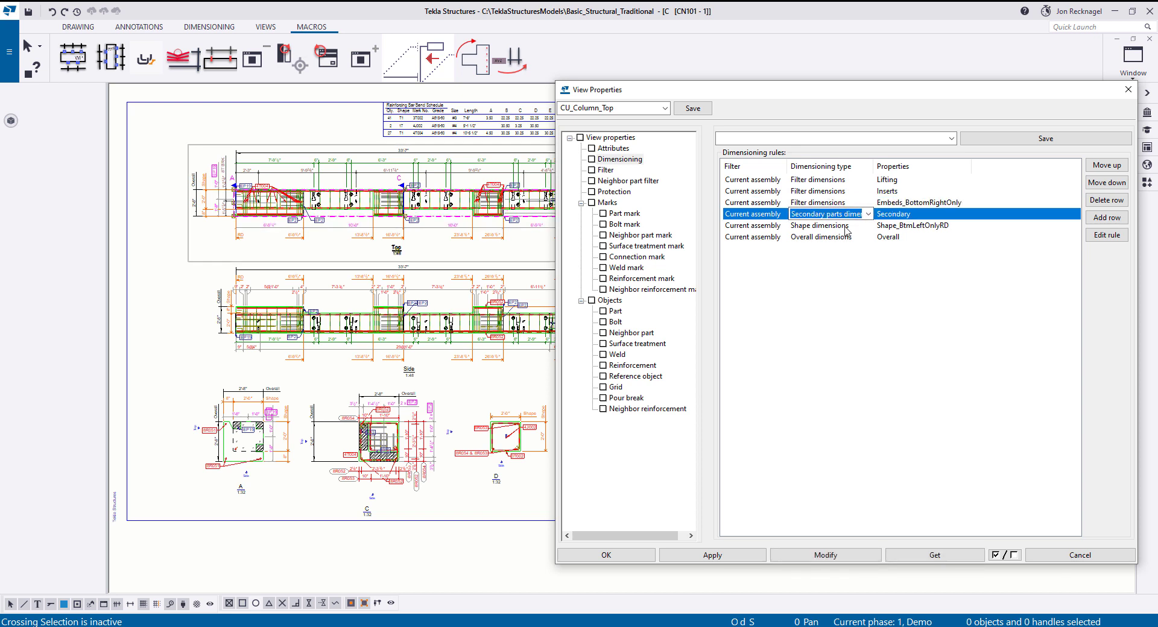
{"action": "left_click", "coordinate": [924, 203]}
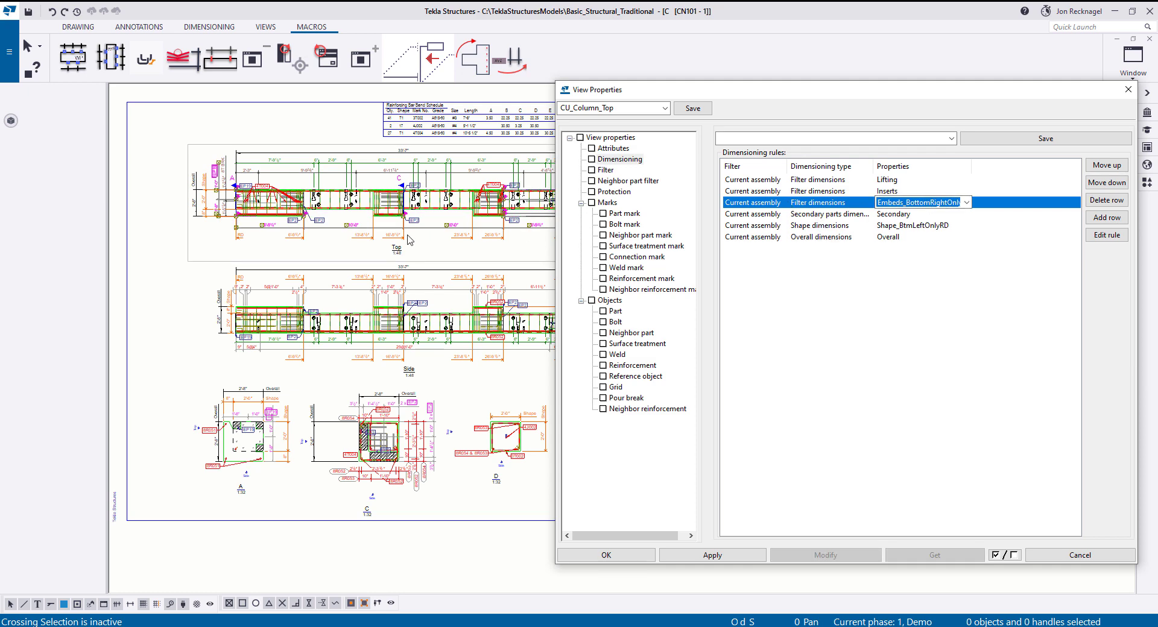
{"action": "scroll", "coordinate": [263, 202], "scroll_direction": "up", "scroll_amount": 3}
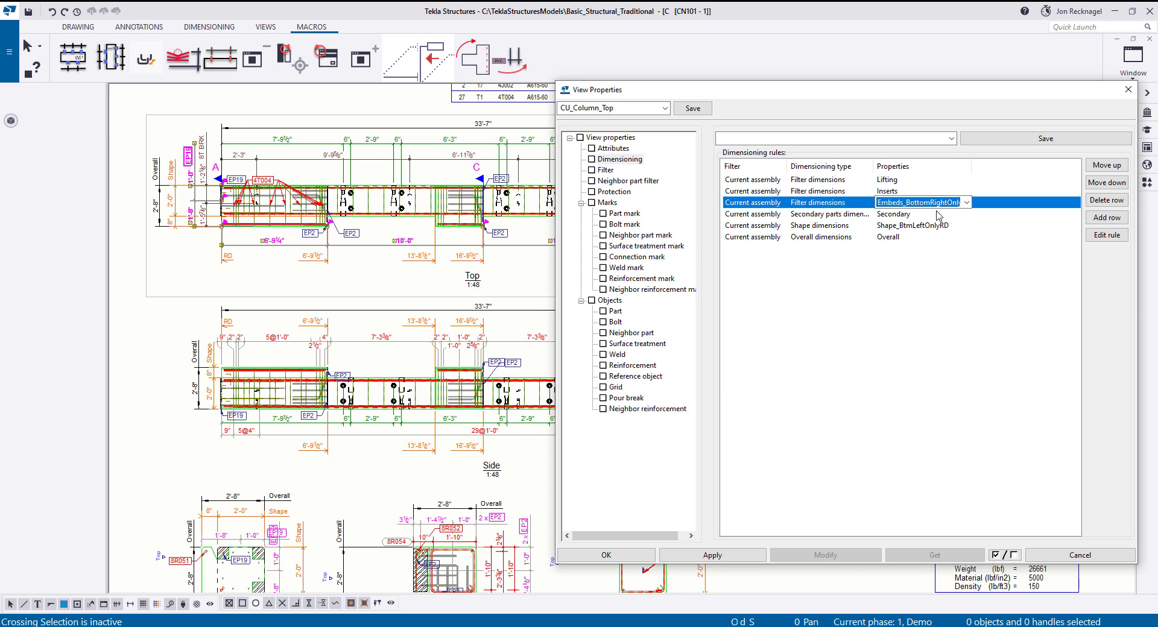
{"action": "left_click", "coordinate": [1108, 235]}
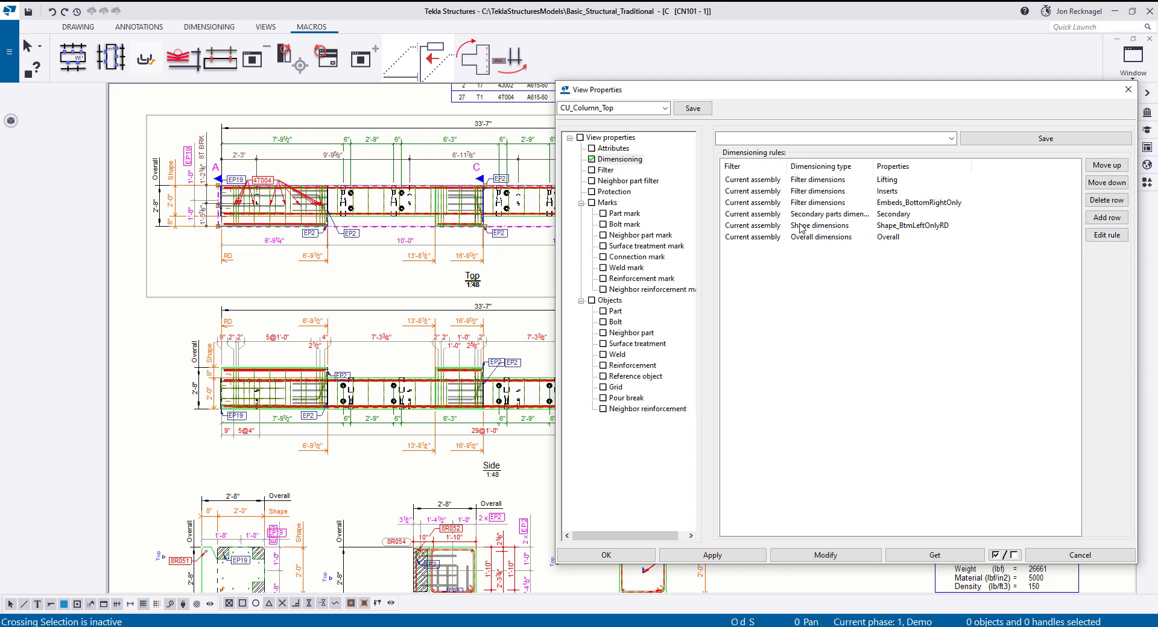
{"action": "left_click_drag", "start_coordinate": [374, 11], "coordinate": [653, 135]}
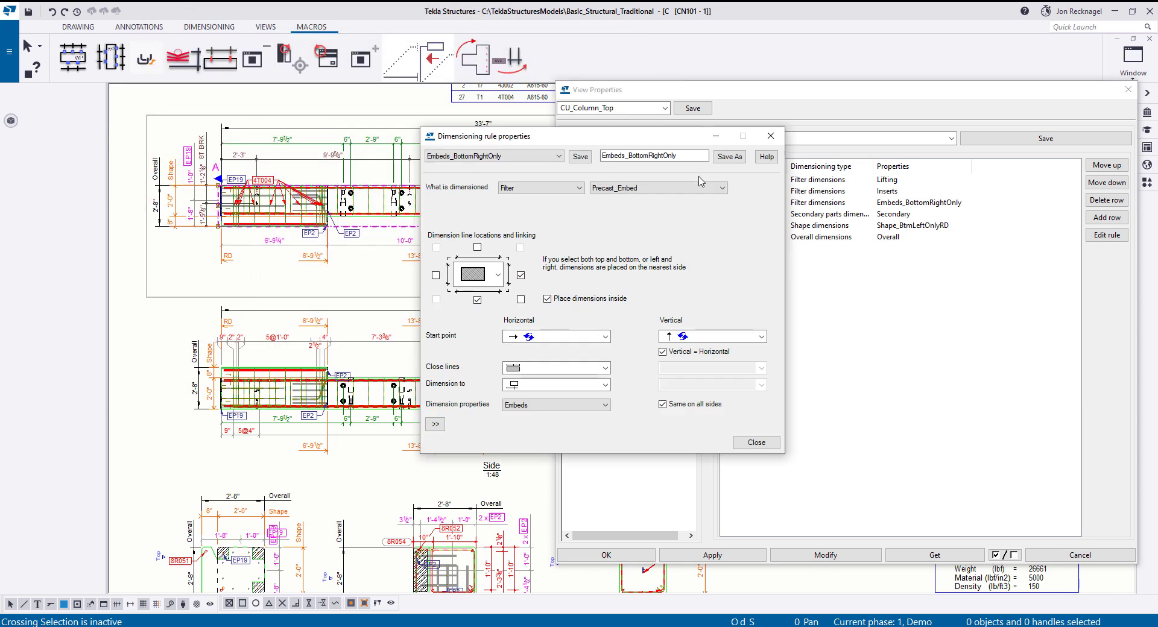
{"action": "left_click_drag", "start_coordinate": [543, 136], "coordinate": [266, 79]}
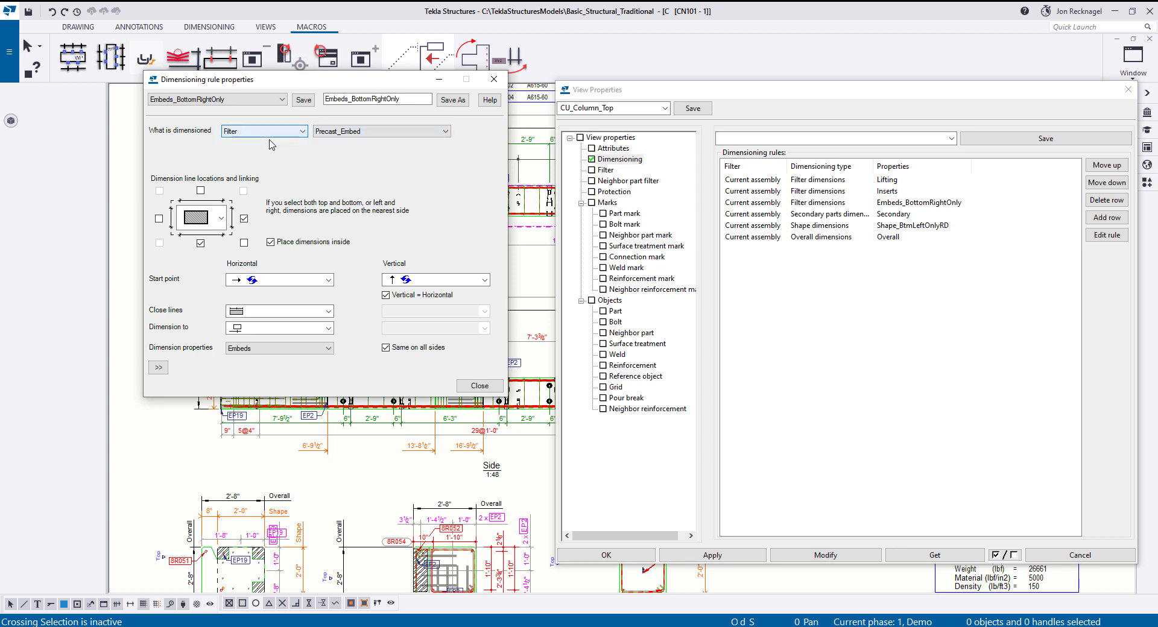
Load the saved Precast_Embed filter on the CU_Column_Top view's Filter page.
{"action": "left_click", "coordinate": [605, 171]}
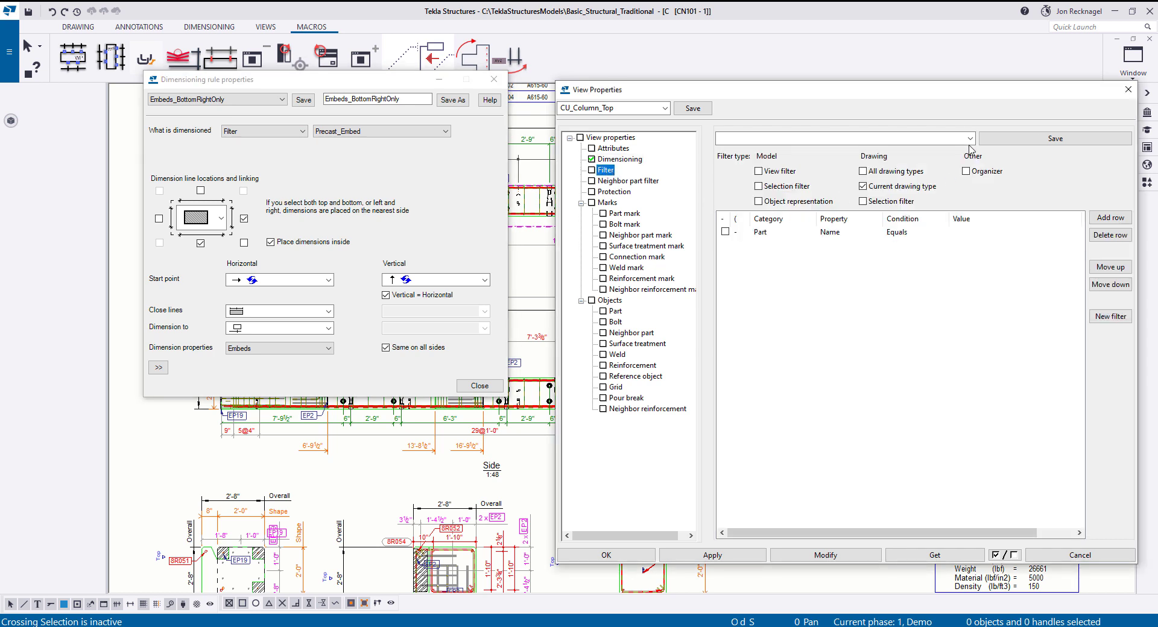
{"action": "left_click", "coordinate": [970, 139]}
{"action": "scroll", "coordinate": [830, 302], "scroll_direction": "down", "scroll_amount": 5}
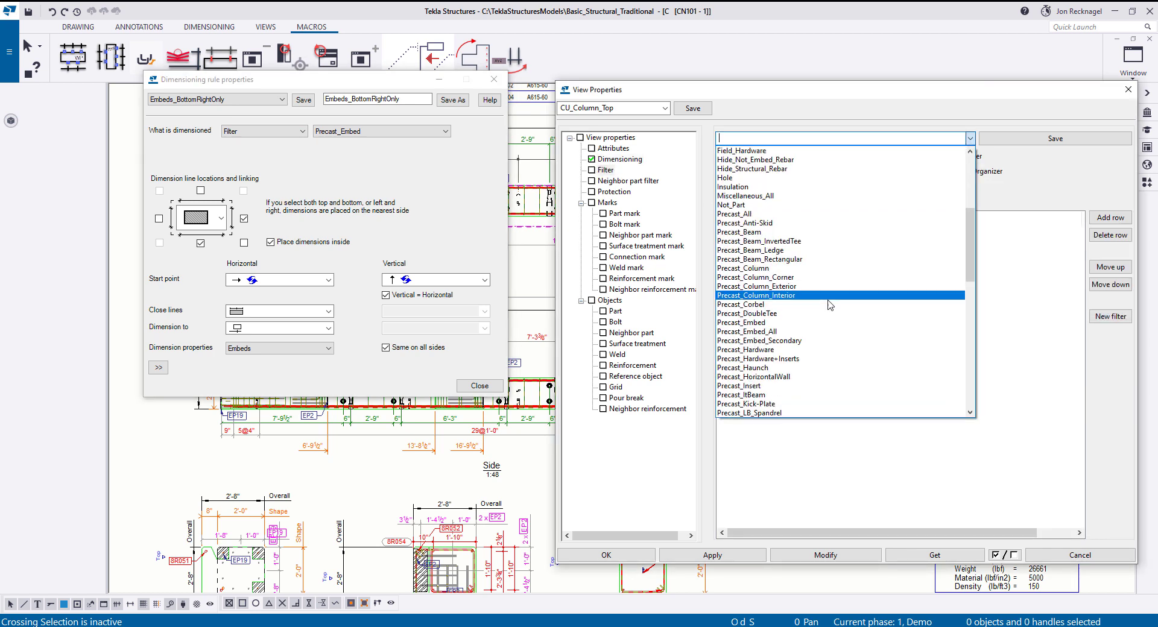
{"action": "scroll", "coordinate": [803, 303], "scroll_direction": "down", "scroll_amount": 1}
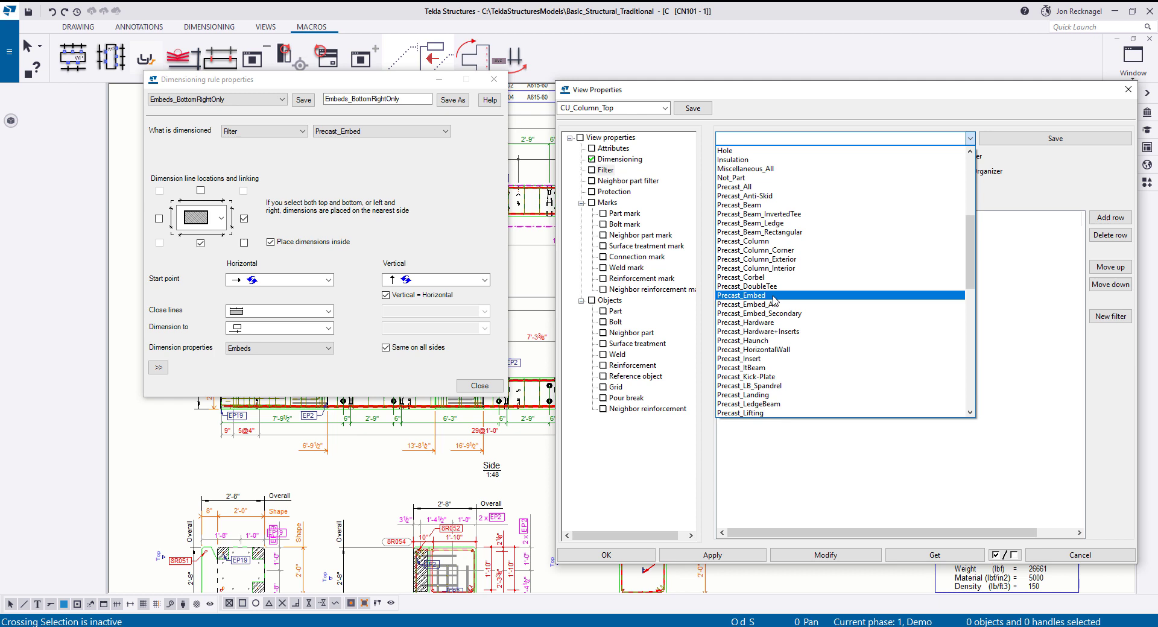
{"action": "left_click", "coordinate": [771, 296]}
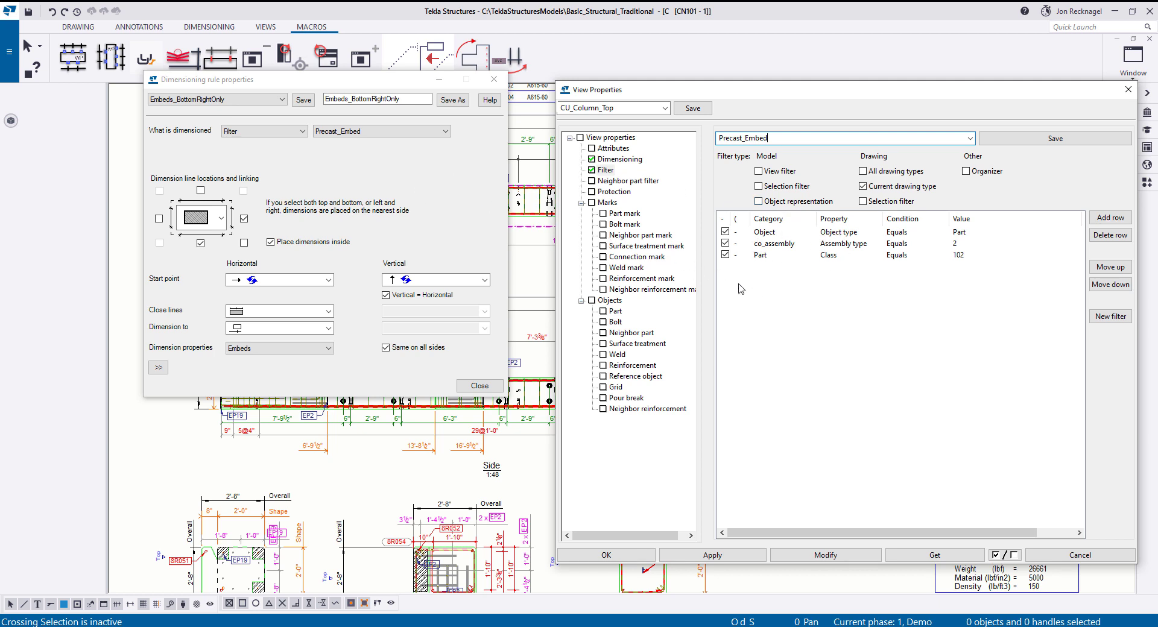
Reposition the Embeds_BottomRightOnly rule dialog, check its Close lines options unchanged, and close it.
{"action": "left_click", "coordinate": [384, 95]}
{"action": "left_click_drag", "start_coordinate": [368, 88], "coordinate": [434, 263]}
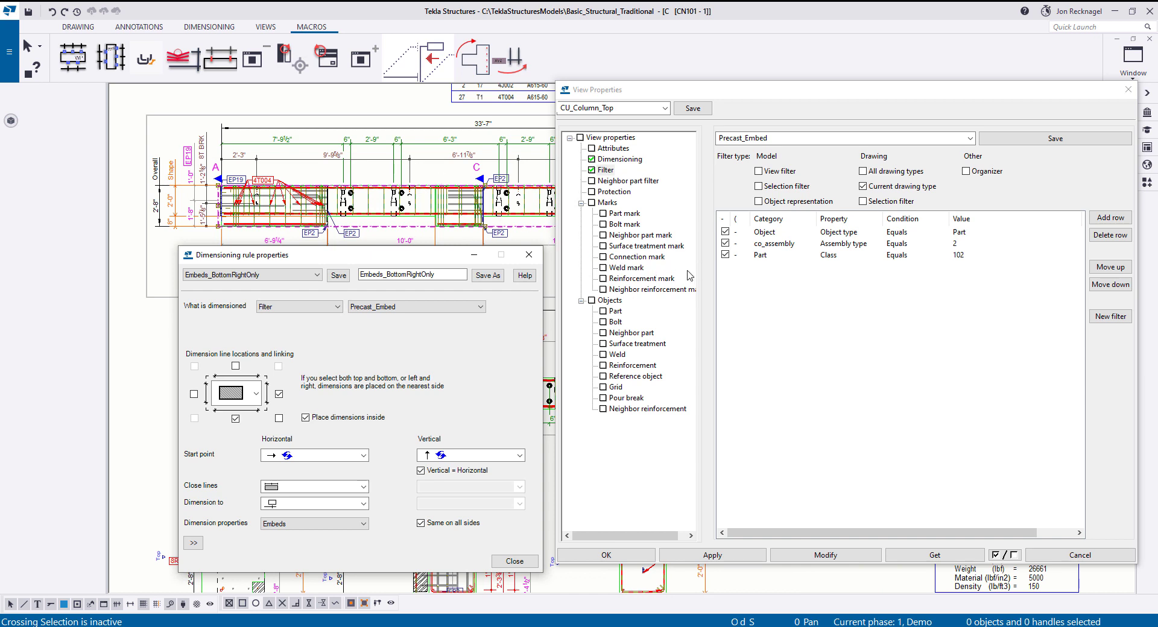
{"action": "left_click_drag", "start_coordinate": [420, 255], "coordinate": [398, 179]}
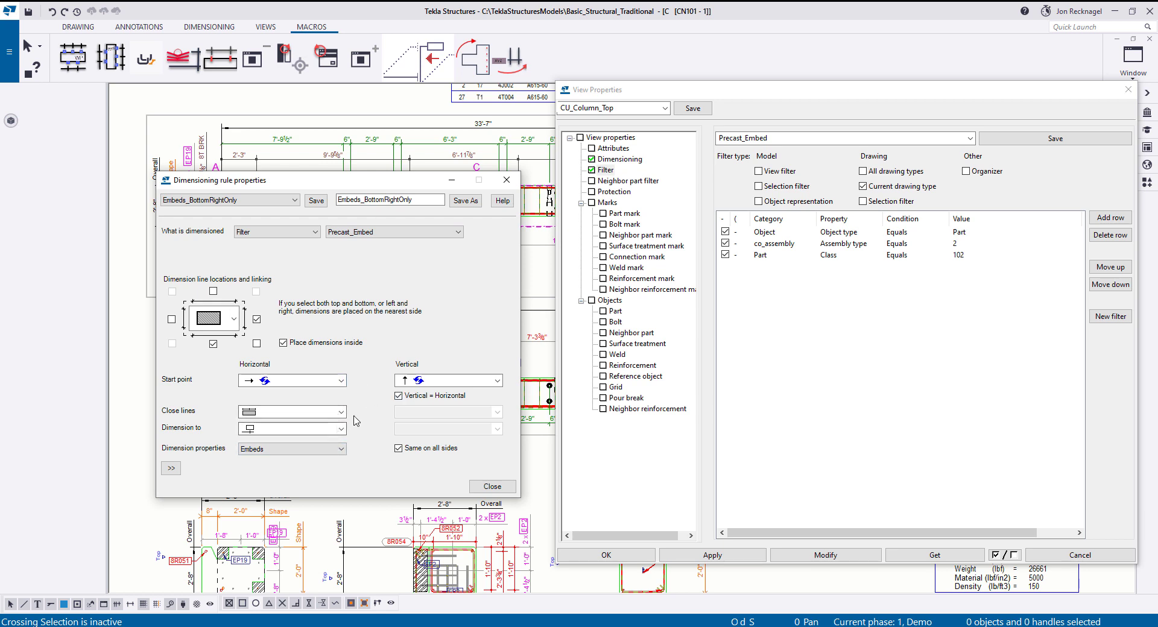
{"action": "left_click", "coordinate": [342, 413]}
{"action": "left_click", "coordinate": [344, 416]}
{"action": "key", "text": "Escape"}
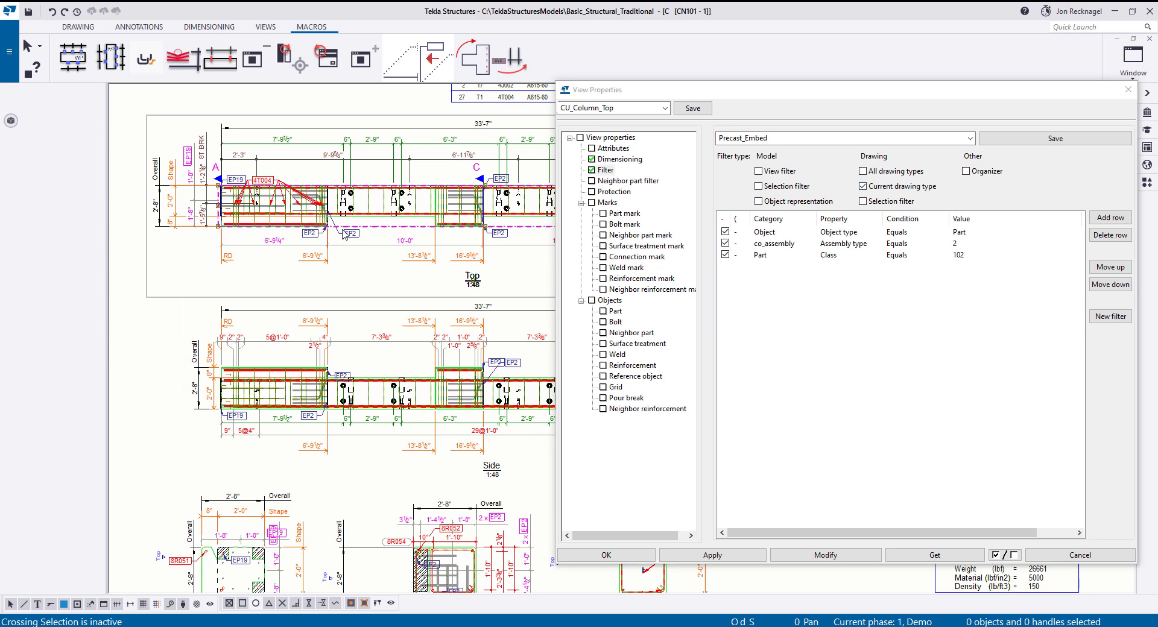
Open the EP19 embed dimension's properties and load the Embeds settings.
{"action": "double_click", "coordinate": [188, 159]}
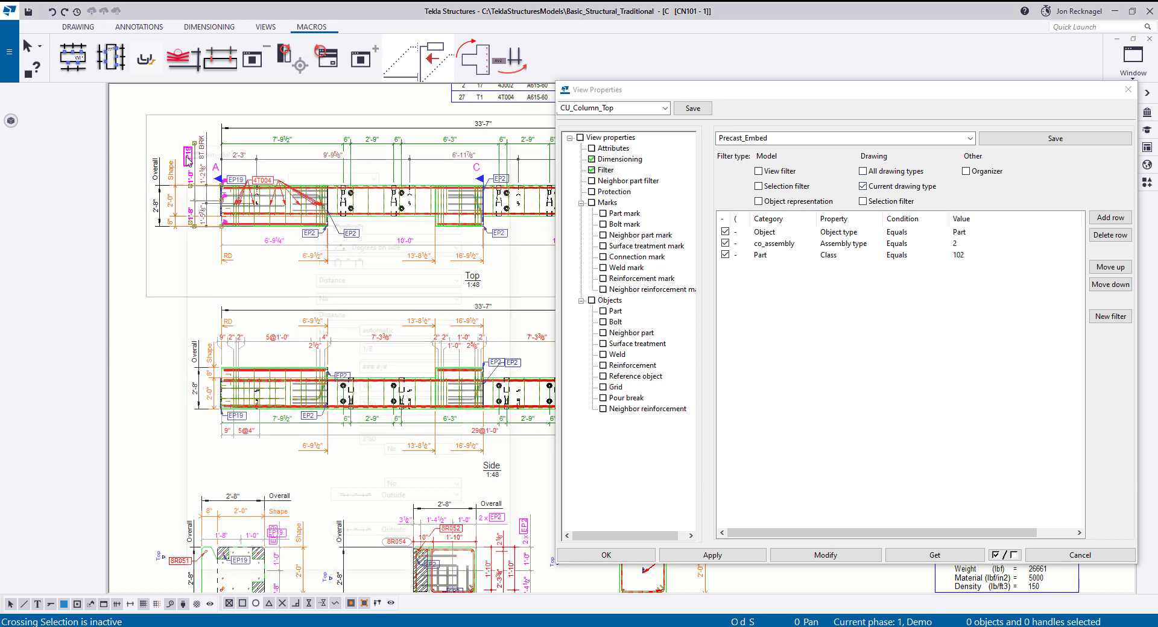
{"action": "left_click", "coordinate": [386, 171]}
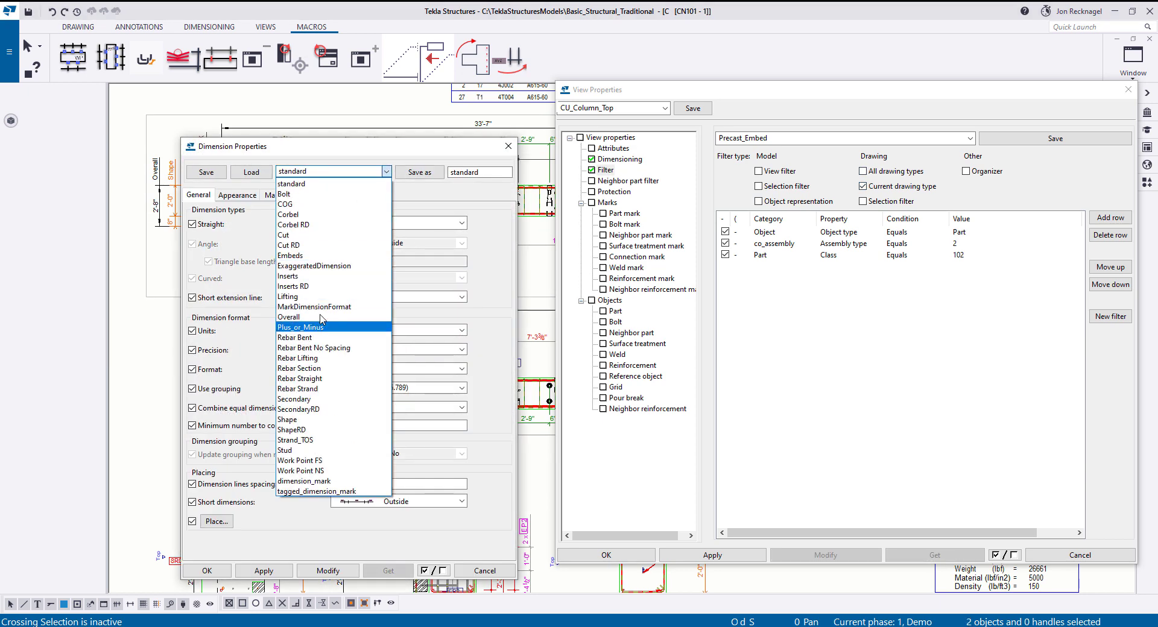
{"action": "left_click", "coordinate": [291, 256]}
{"action": "left_click", "coordinate": [252, 172]}
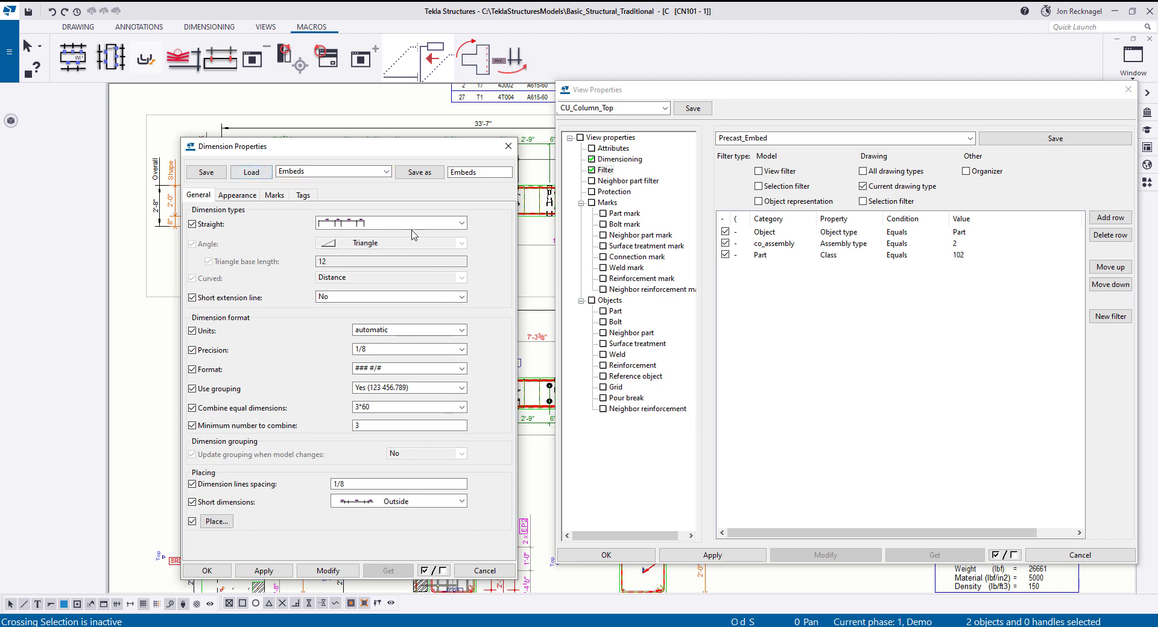
Show the Embeds dimension's Appearance tab and move the dialog beside the view properties.
{"action": "left_click_drag", "start_coordinate": [335, 140], "coordinate": [365, 108]}
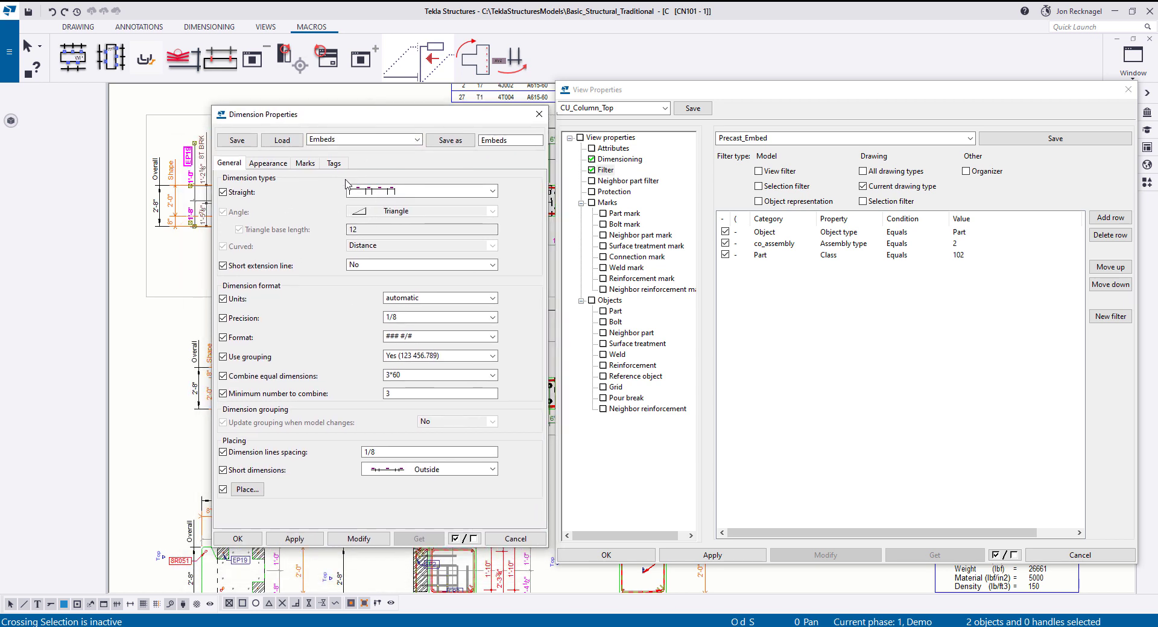
{"action": "left_click", "coordinate": [802, 365]}
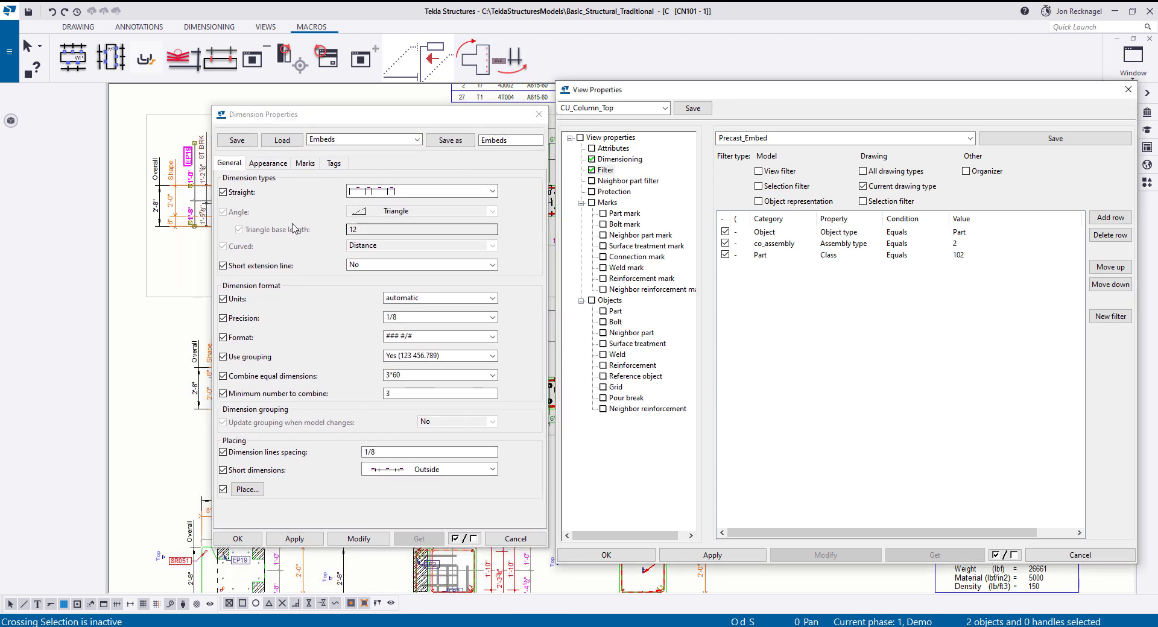
{"action": "left_click_drag", "start_coordinate": [332, 119], "coordinate": [357, 115]}
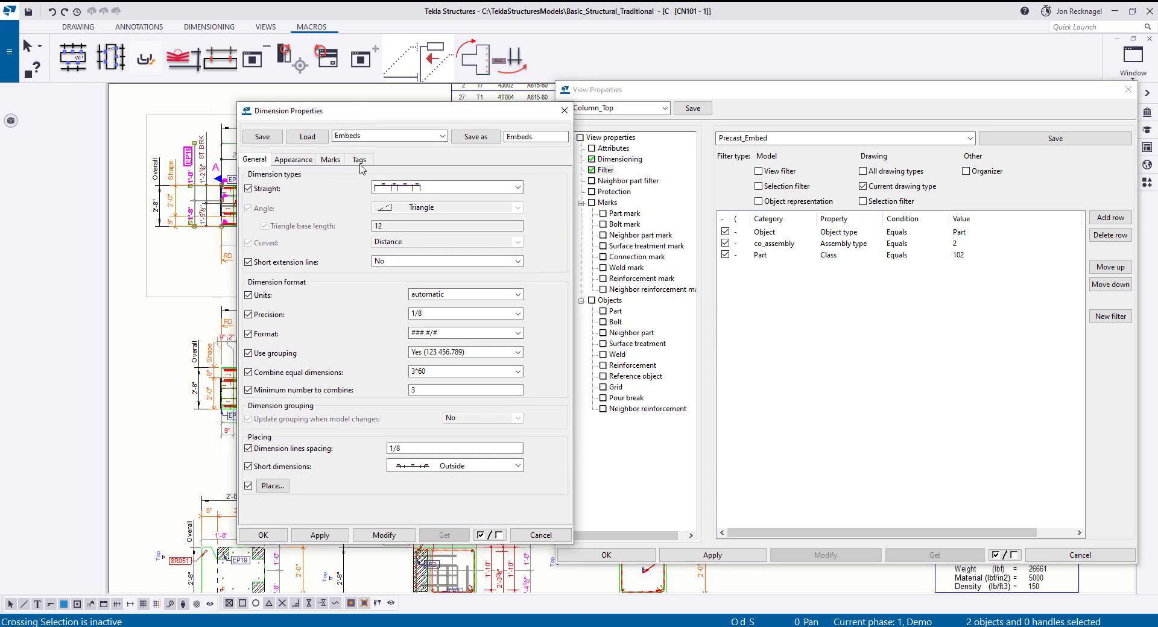
{"action": "left_click", "coordinate": [297, 162]}
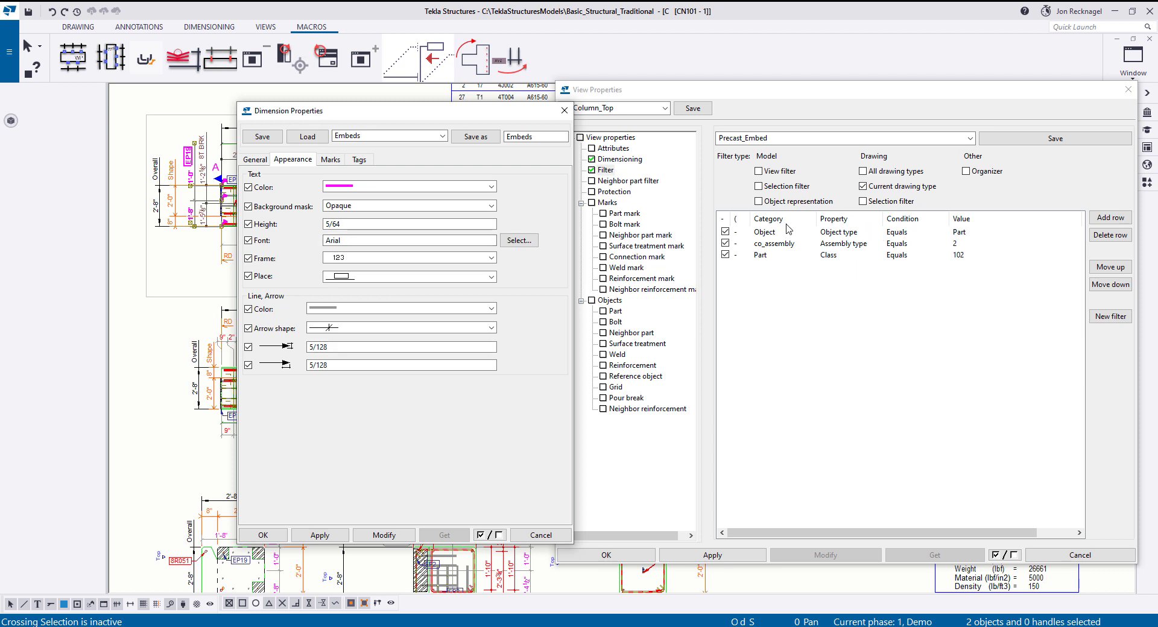
{"action": "left_click_drag", "start_coordinate": [468, 111], "coordinate": [405, 111]}
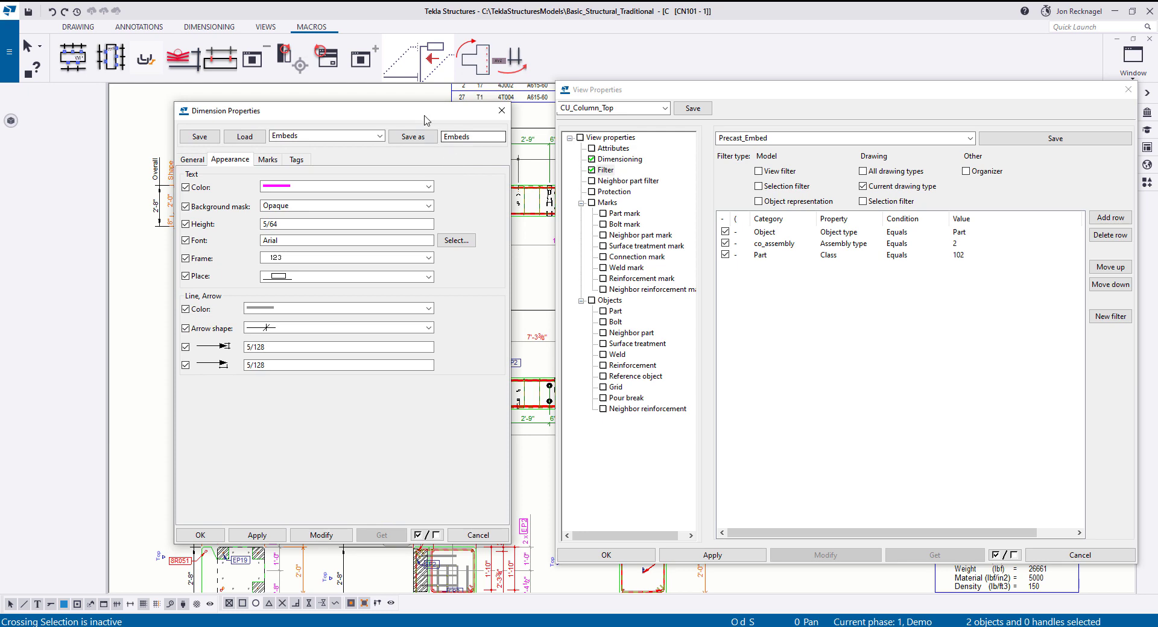
{"action": "left_click_drag", "start_coordinate": [428, 111], "coordinate": [290, 147]}
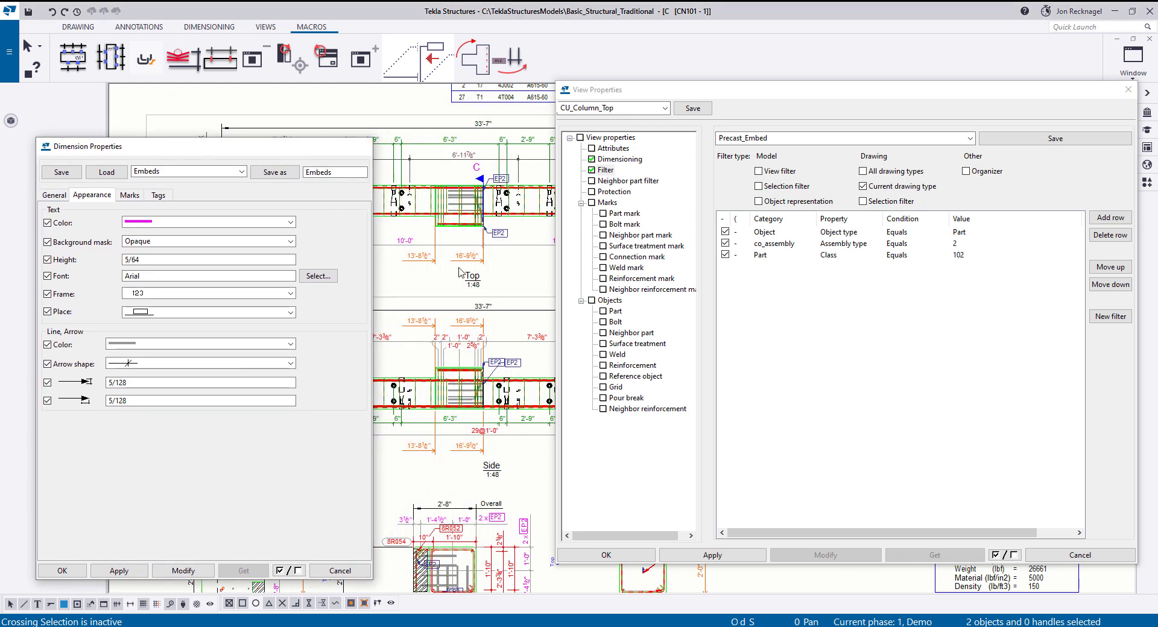
Close the Dimension Properties dialog and zoom out on the CN101 drawing.
{"action": "left_click", "coordinate": [363, 147]}
{"action": "scroll", "coordinate": [406, 266], "scroll_direction": "down", "scroll_amount": 3}
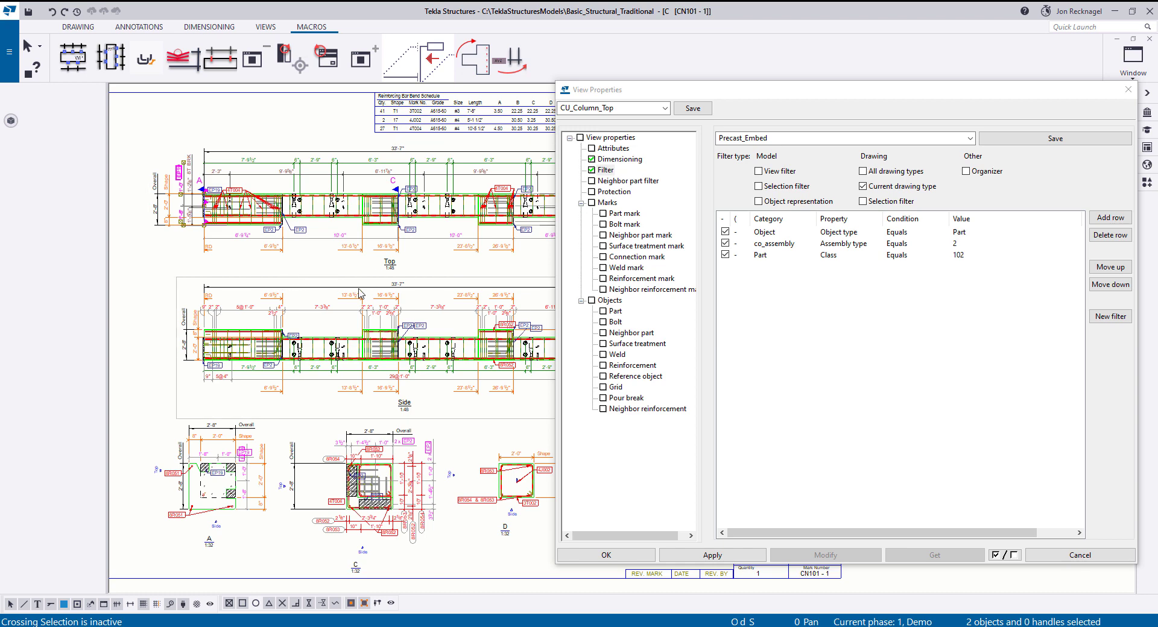
Load section view D's CU_Column_Section_Strand protection settings, then open the Column Cast Unit Drawing Properties.
{"action": "scroll", "coordinate": [281, 267], "scroll_direction": "down", "scroll_amount": 1}
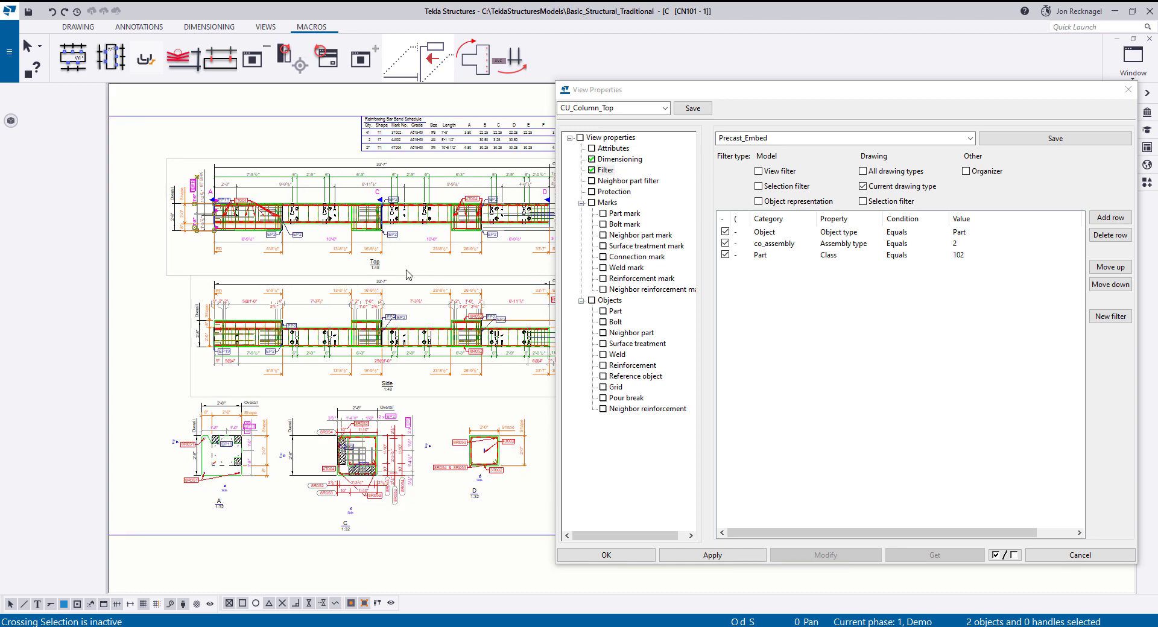
{"action": "left_click_drag", "start_coordinate": [688, 90], "coordinate": [708, 77]}
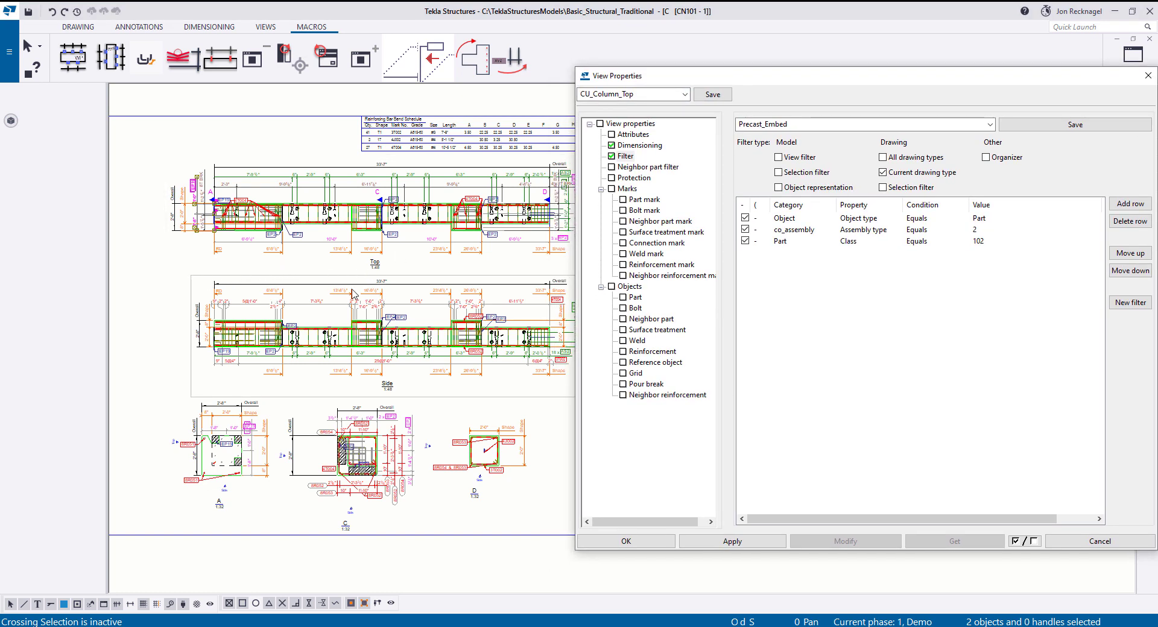
{"action": "left_click", "coordinate": [642, 179]}
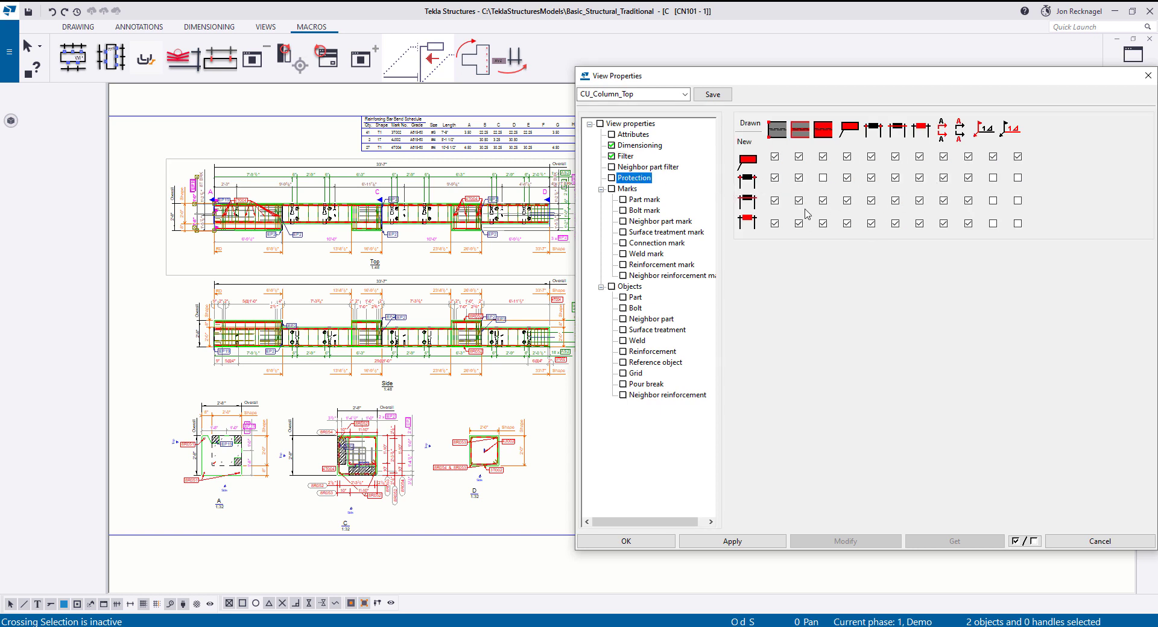
{"action": "left_click", "coordinate": [505, 514]}
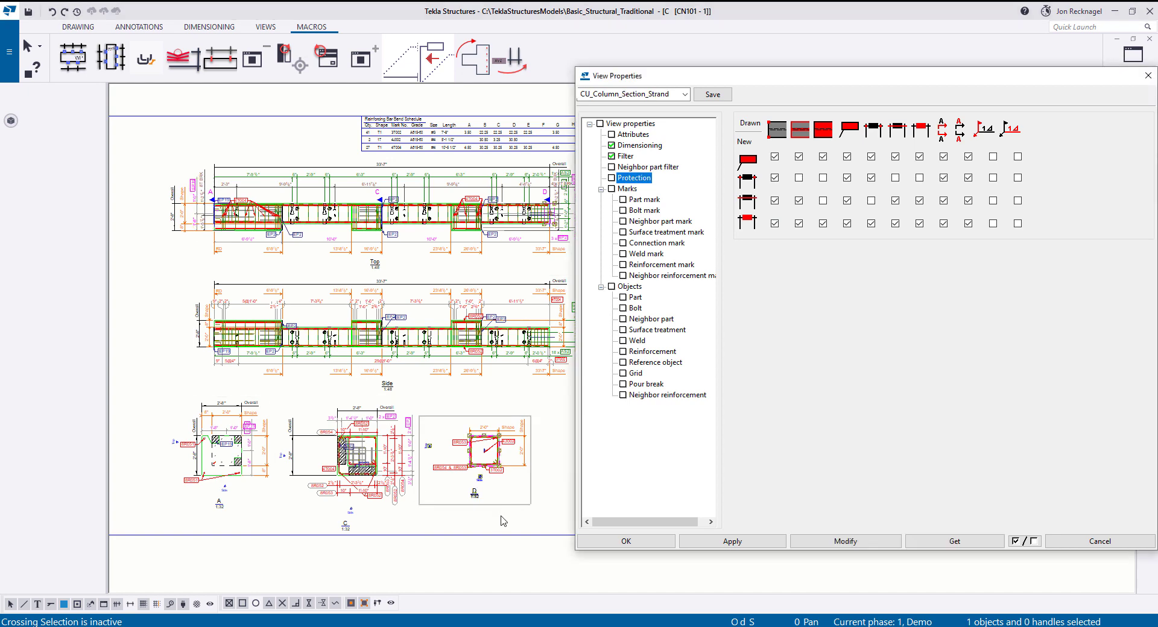
{"action": "left_click", "coordinate": [504, 521]}
{"action": "double_click", "coordinate": [503, 521]}
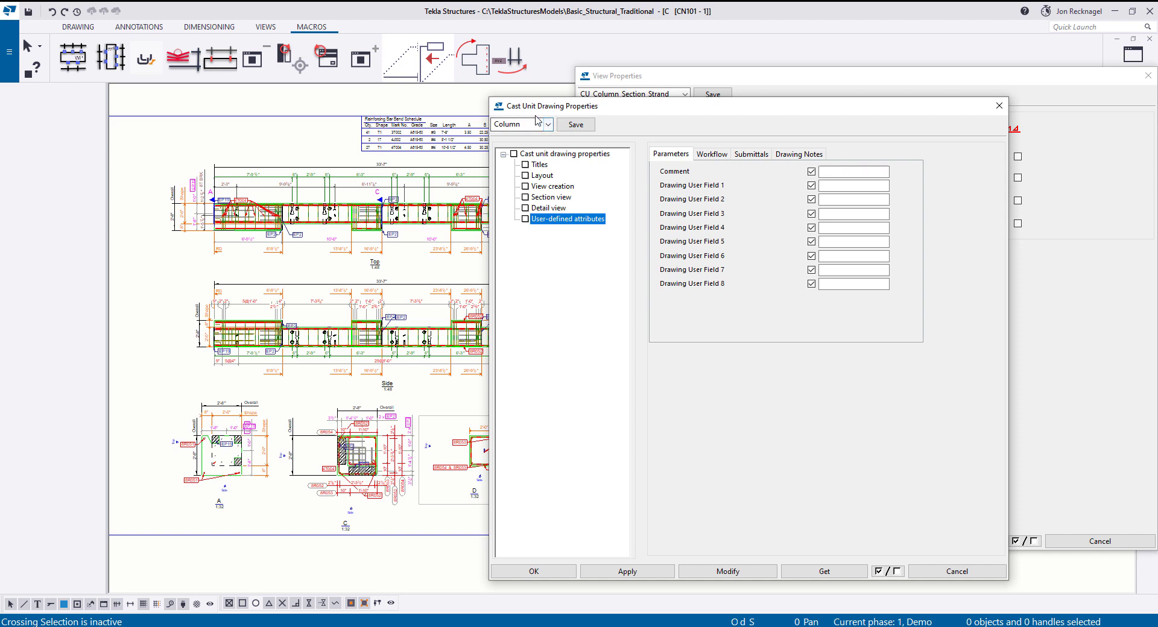
Check the Titles and Layout scale settings, confirming Third angle projection with section and end views unaligned.
{"action": "left_click", "coordinate": [541, 165]}
{"action": "left_click", "coordinate": [545, 176]}
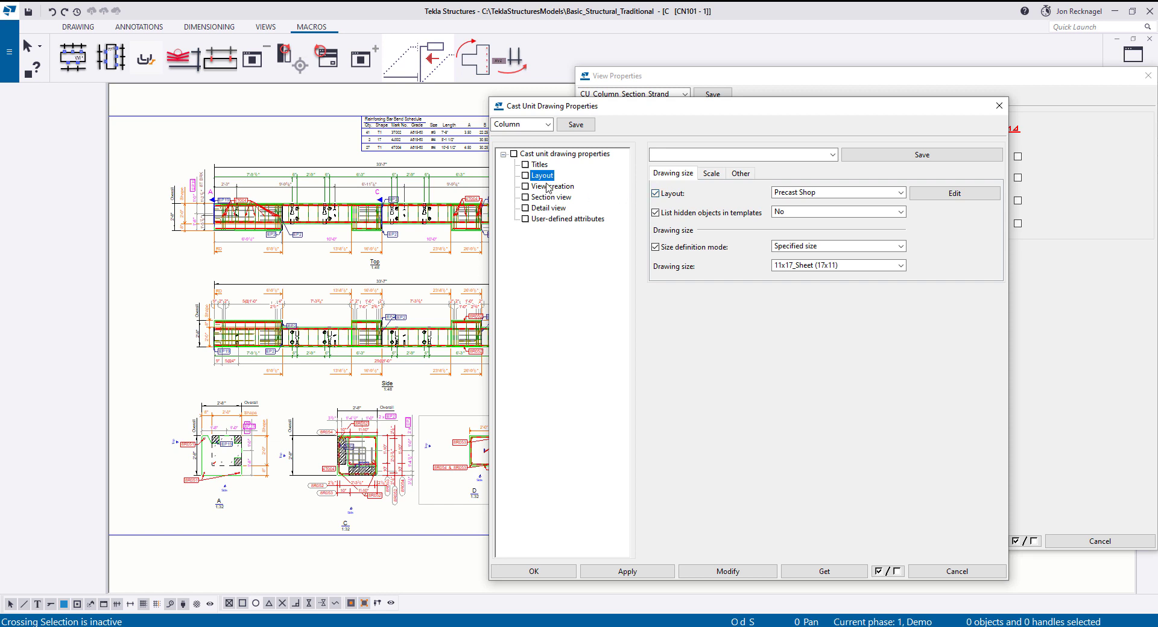
{"action": "left_click", "coordinate": [711, 174]}
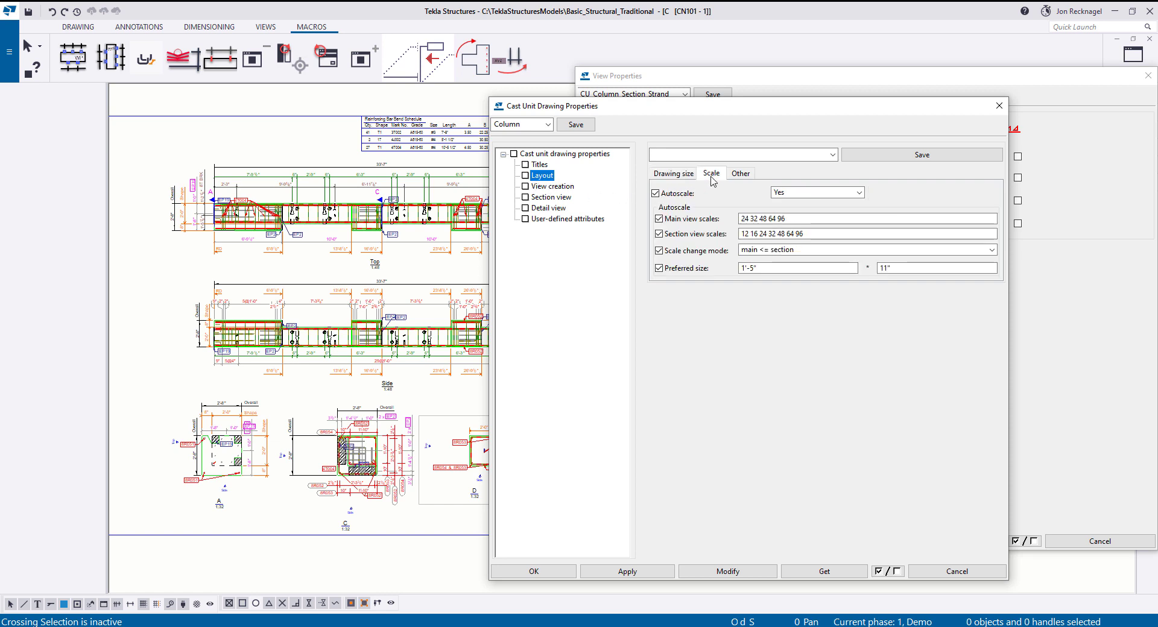
{"action": "left_click", "coordinate": [740, 175]}
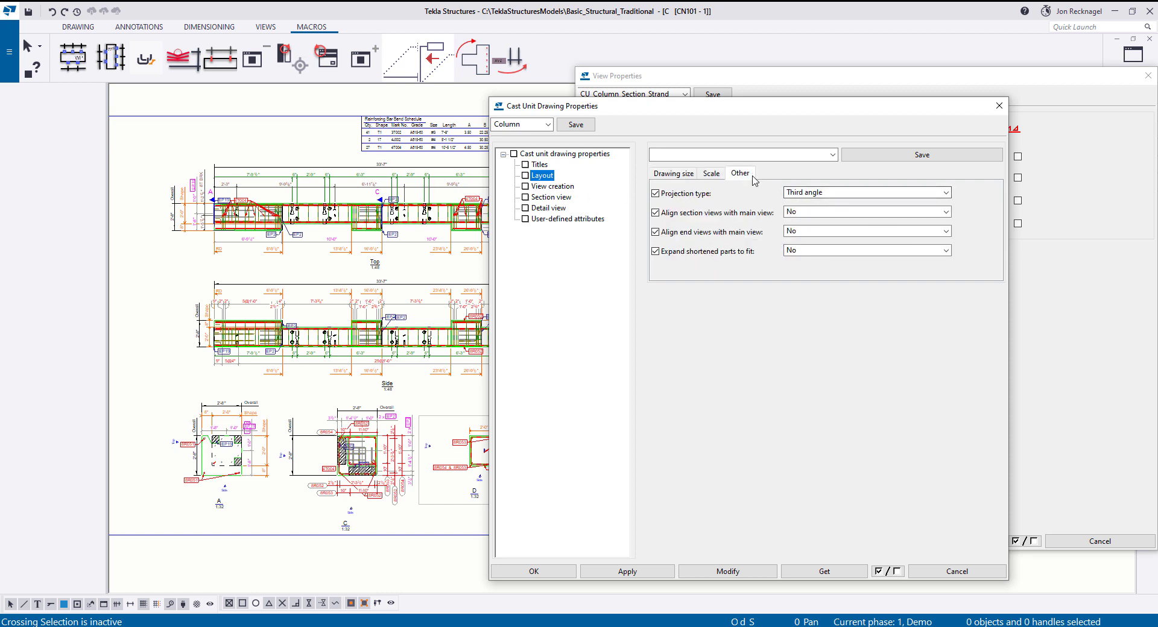